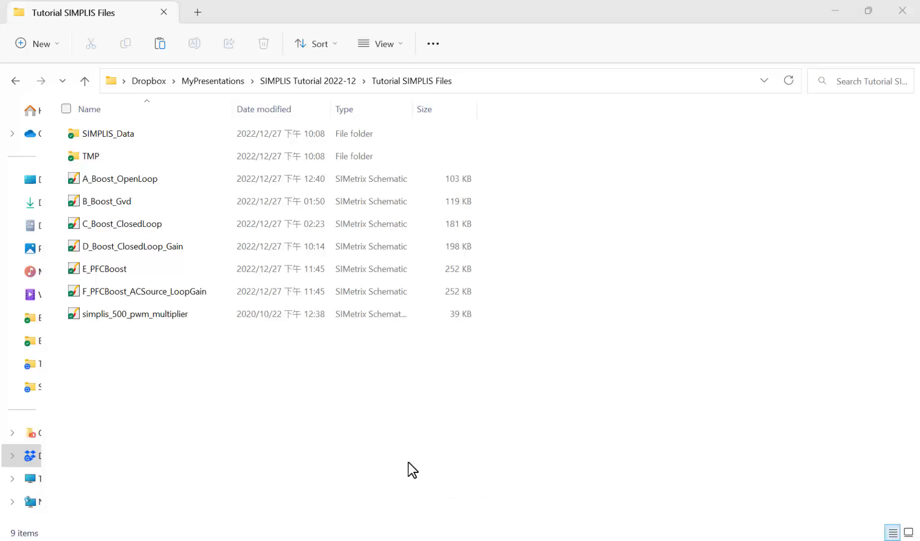
- Open the F_PFCBoost_ACSource_LoopGain schematic from the Tutorial SIMPLIS Files folder
double_click(99, 296)
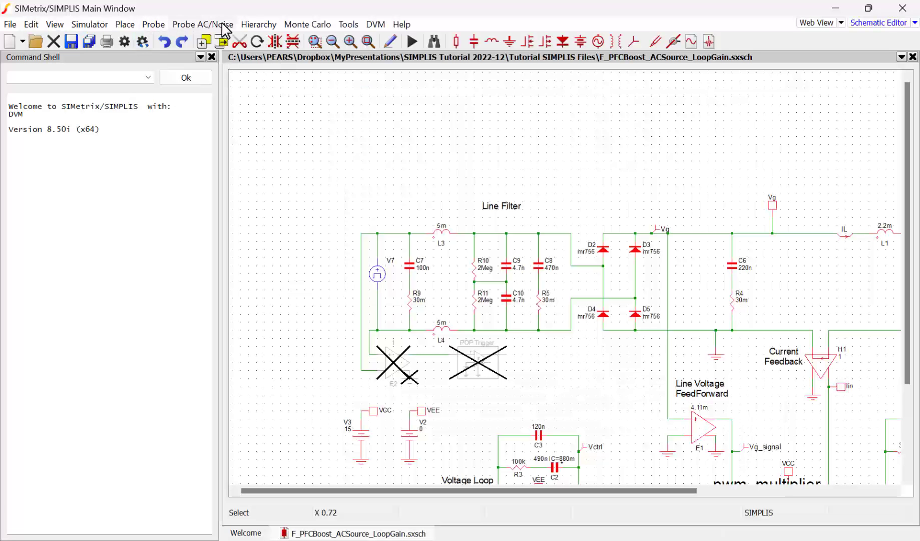
- Close the Command Shell pane and zoom to fit the whole PFC boost circuit
click(211, 57)
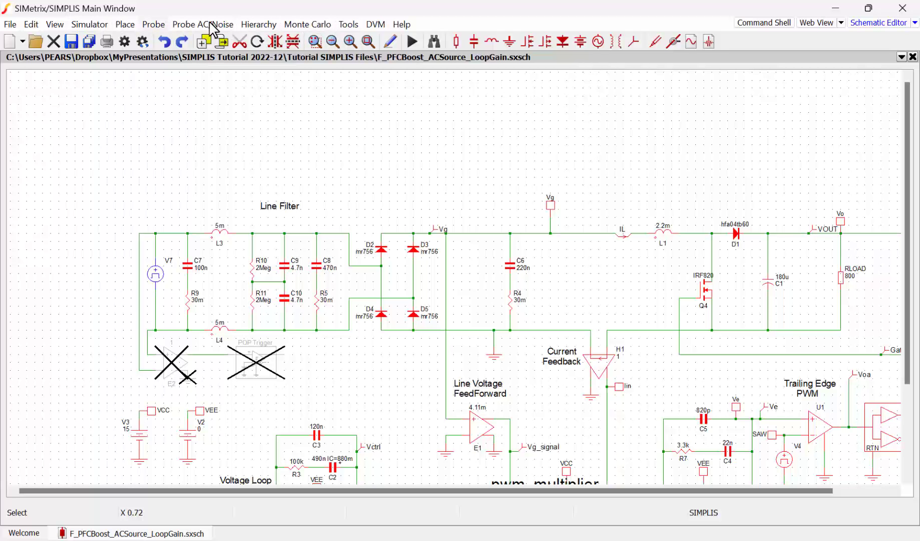
click(88, 24)
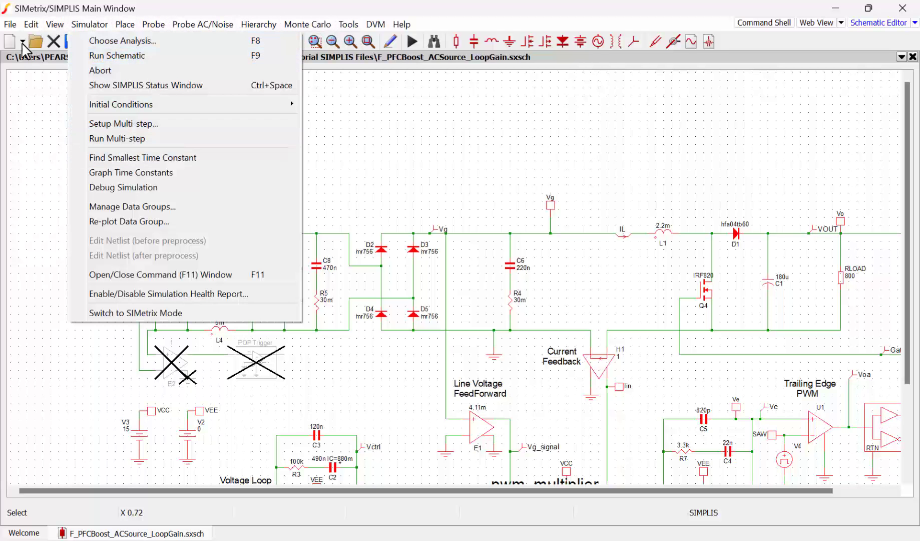
mouse_move(55, 25)
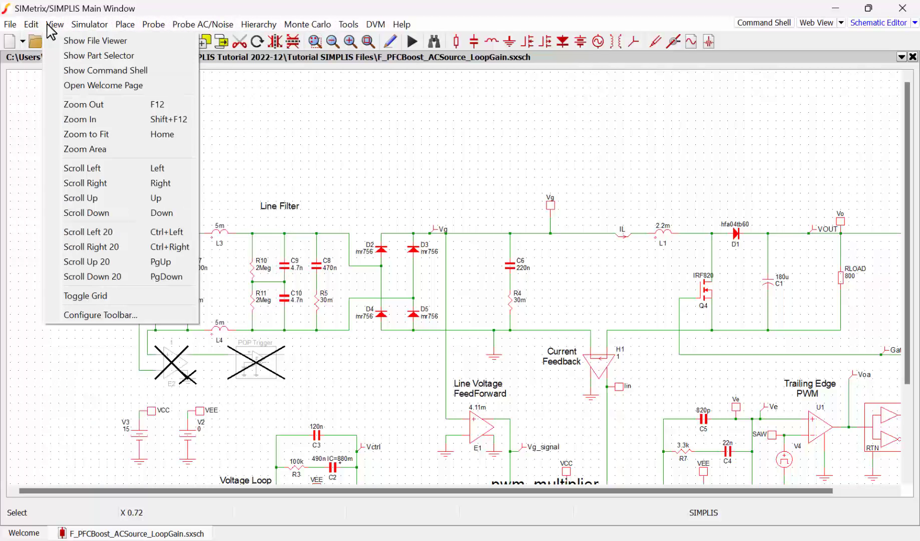
click(92, 134)
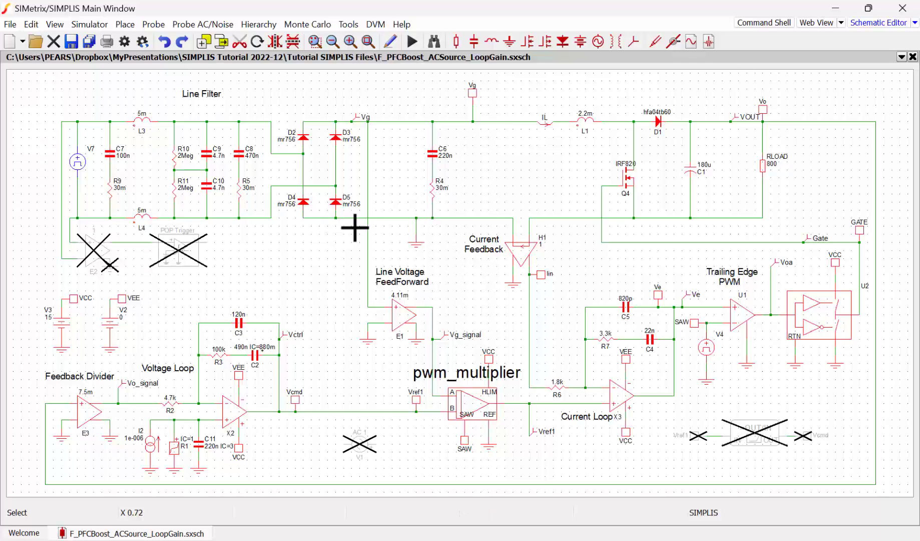
double_click(78, 163)
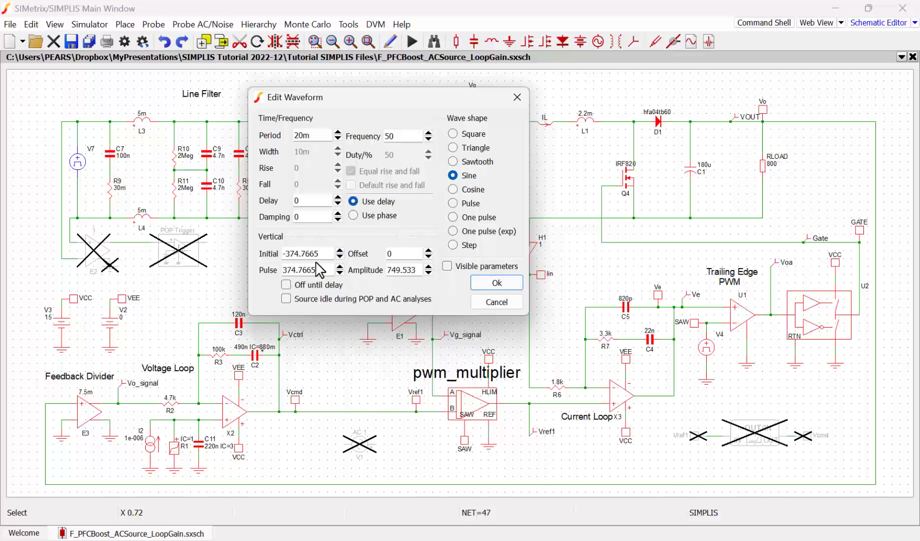
click(498, 283)
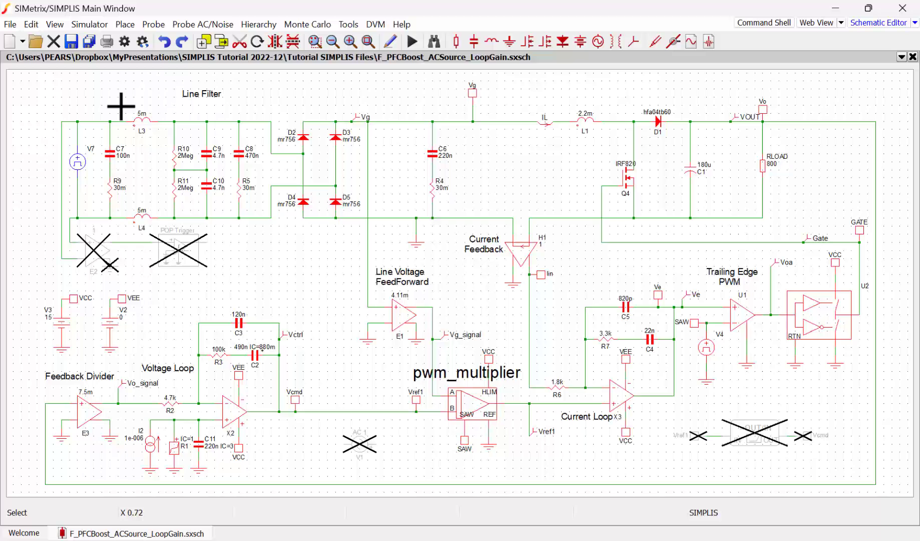
- Run a Transient analysis with a 20m stop time from Choose Analysis
click(89, 24)
click(90, 40)
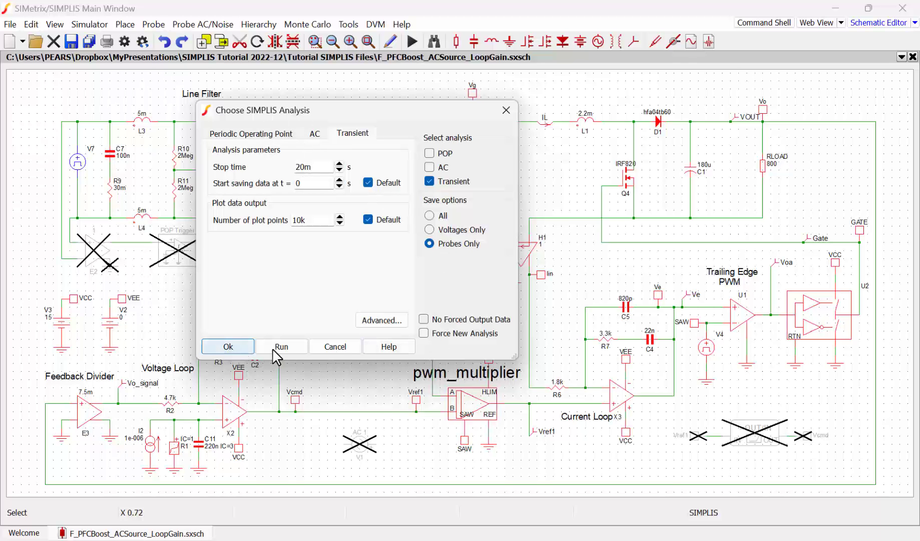
click(296, 350)
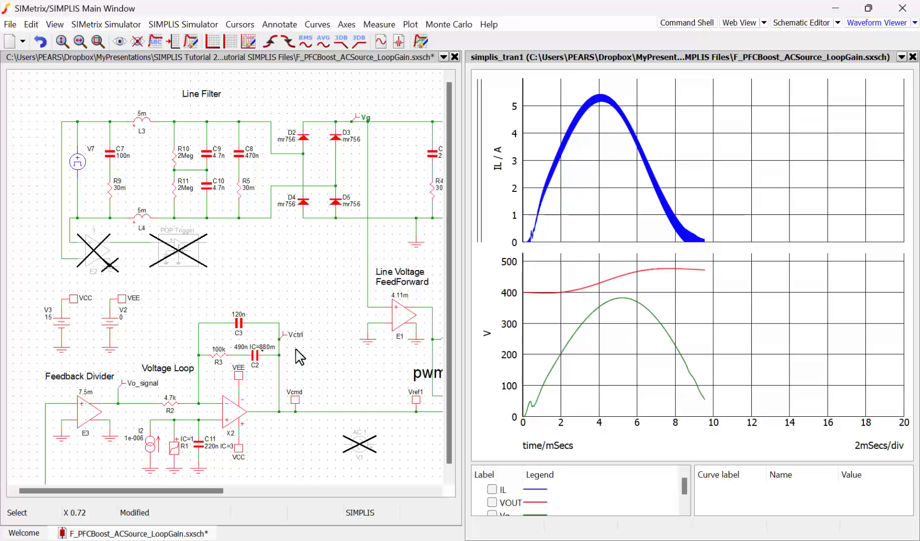
- Stack Vg, IL and VOUT into separate graphs and read values along the traces with the cursor
click(300, 351)
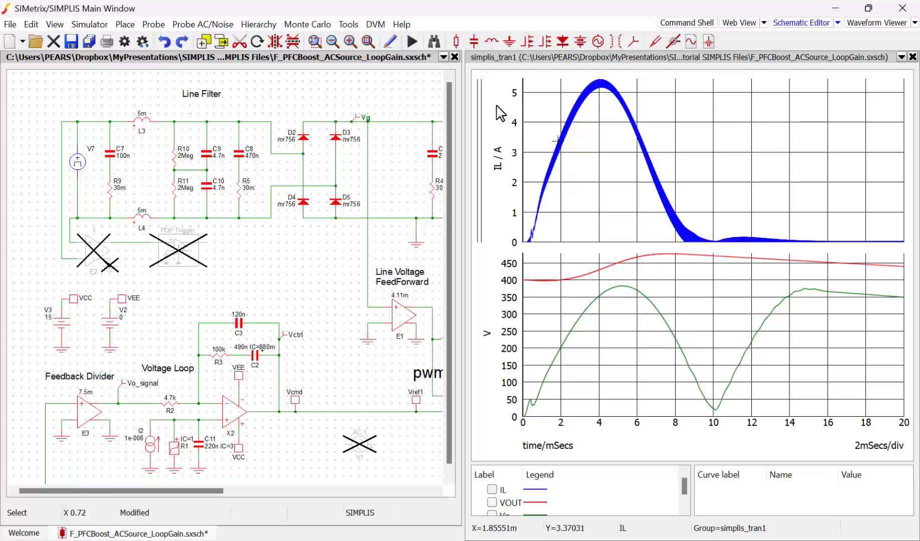
click(557, 109)
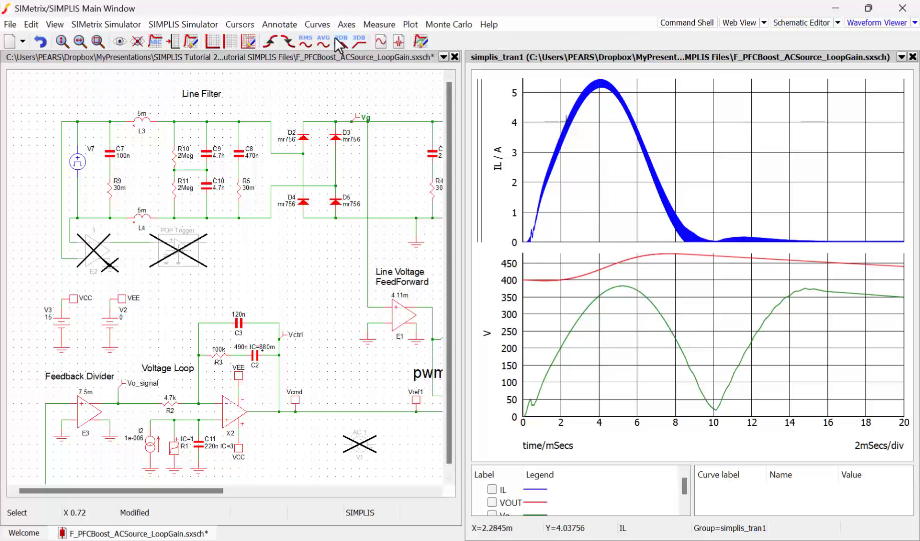
click(379, 24)
mouse_move(348, 26)
mouse_move(317, 25)
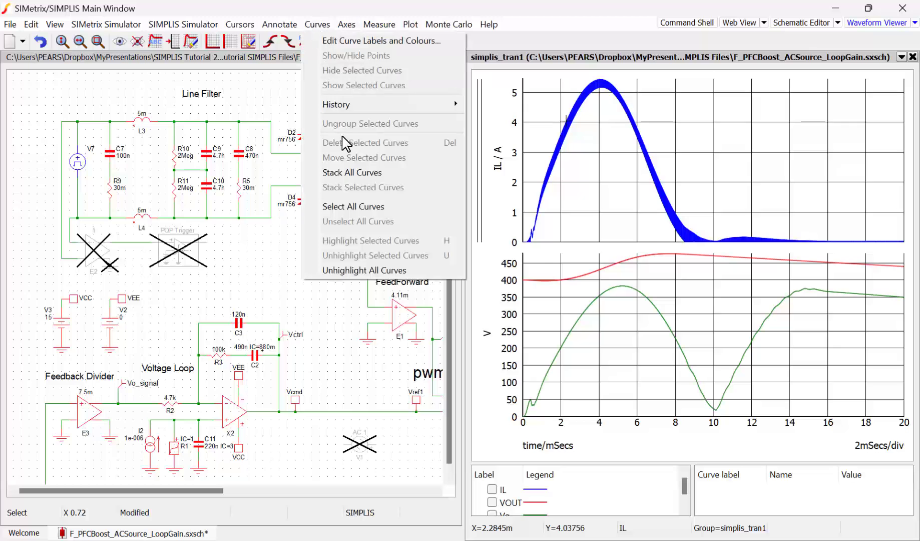
click(338, 178)
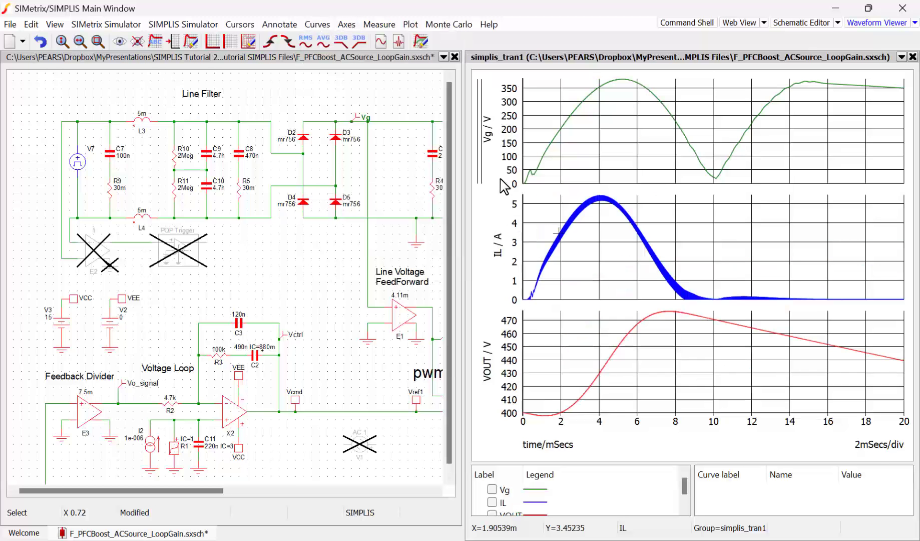
mouse_move(527, 183)
mouse_down()
mouse_move(560, 123)
mouse_move(716, 175)
mouse_move(825, 90)
mouse_move(825, 114)
mouse_move(694, 315)
mouse_move(532, 324)
mouse_move(618, 236)
mouse_move(551, 246)
mouse_move(562, 253)
mouse_move(593, 203)
mouse_move(670, 274)
mouse_move(727, 294)
mouse_up()
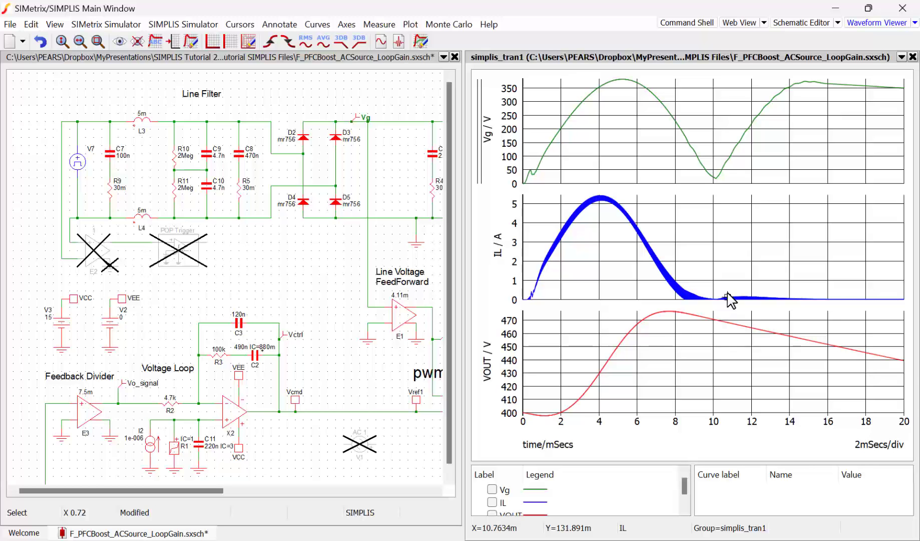
mouse_move(731, 301)
mouse_down()
mouse_move(536, 438)
mouse_move(662, 376)
mouse_move(770, 394)
mouse_move(698, 394)
mouse_move(691, 345)
mouse_move(481, 307)
mouse_move(465, 274)
mouse_move(485, 280)
mouse_move(527, 391)
mouse_move(735, 316)
mouse_move(769, 317)
mouse_move(808, 291)
mouse_up()
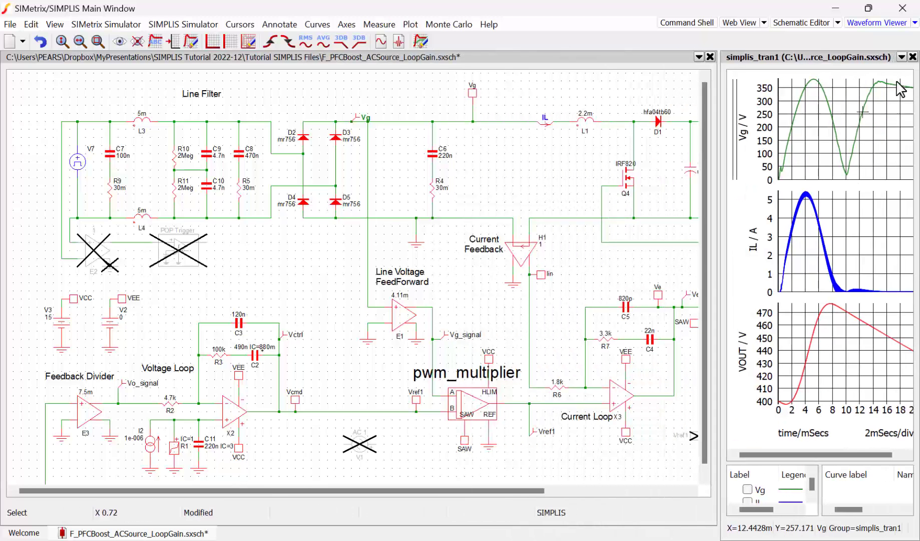
- Close the waveform viewer and enable the disabled POP Trigger part
click(914, 57)
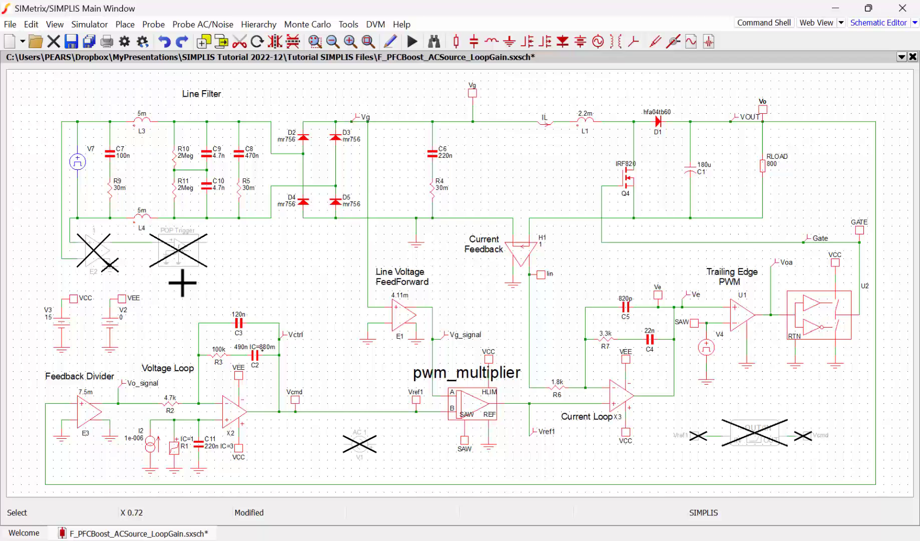
click(183, 252)
right_click(183, 252)
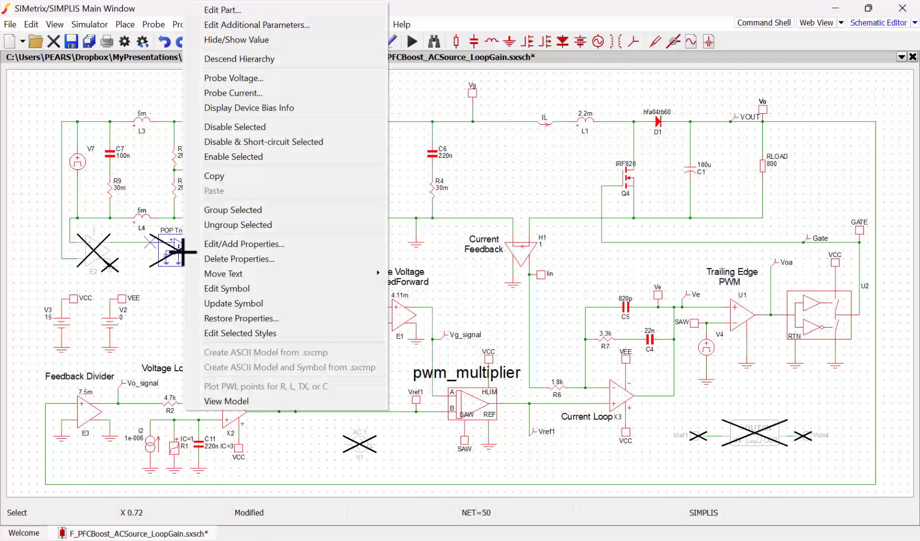
click(229, 156)
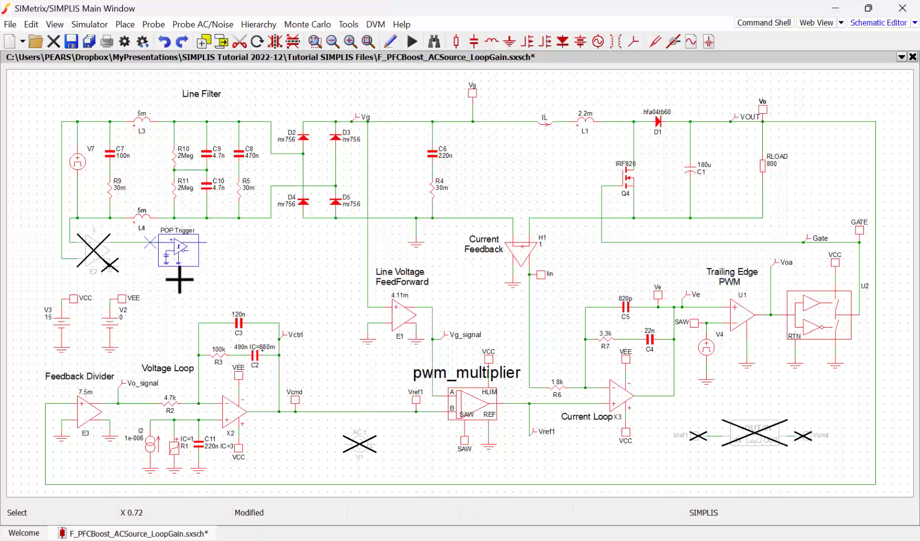
right_click(186, 244)
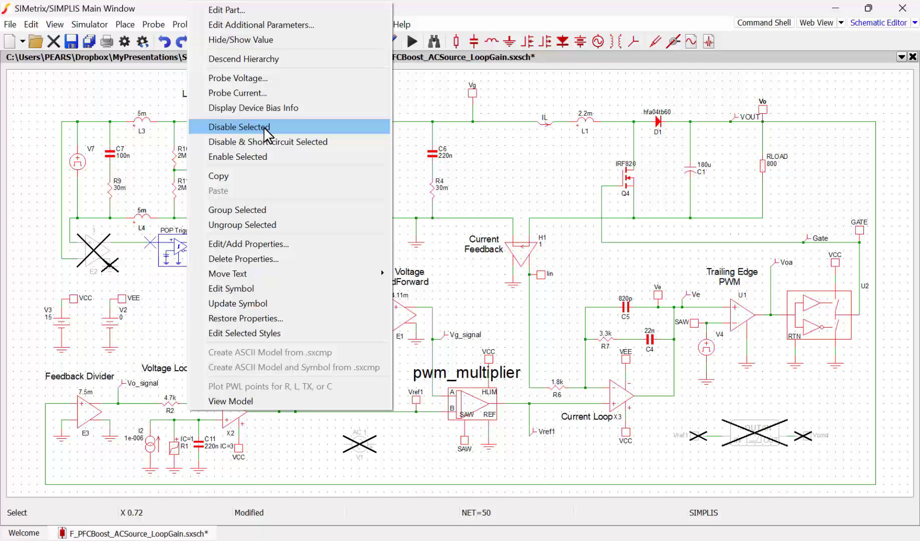
click(177, 274)
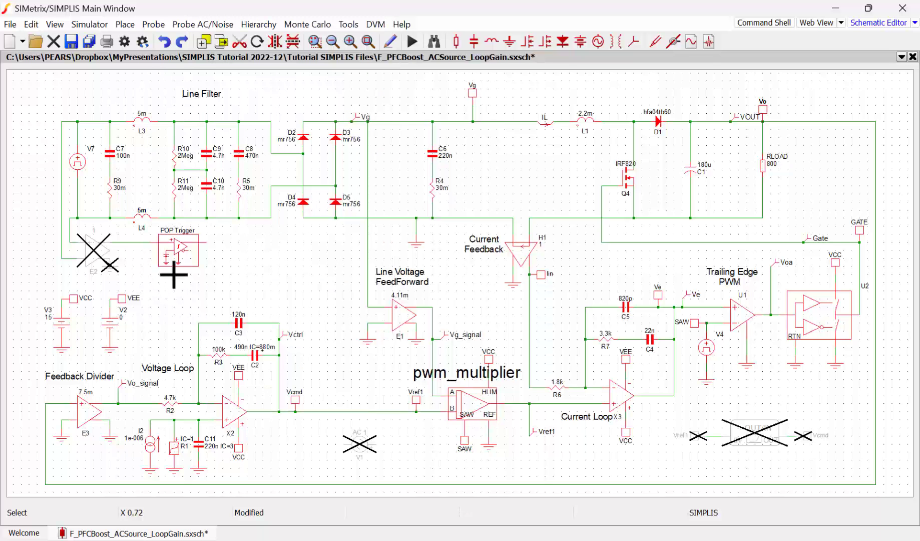
- Enable the disabled E2 part
right_click(102, 253)
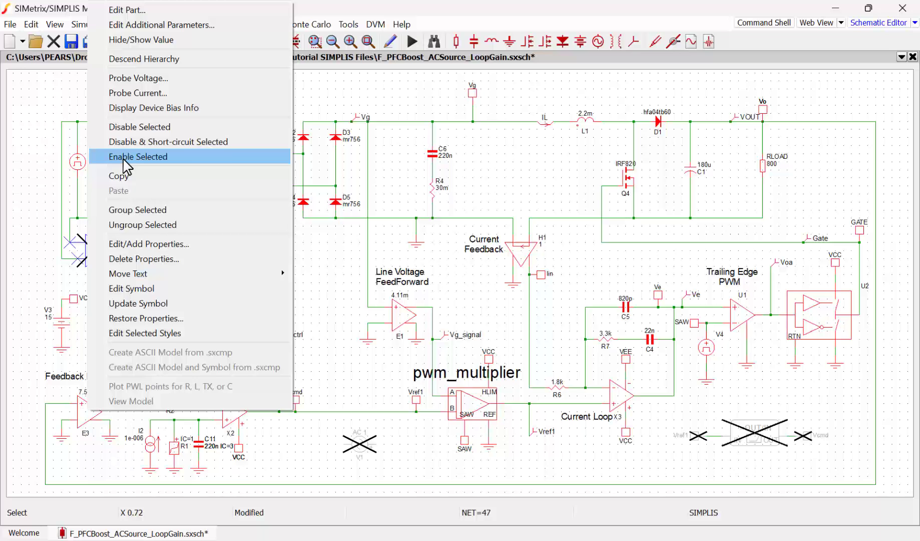
click(123, 154)
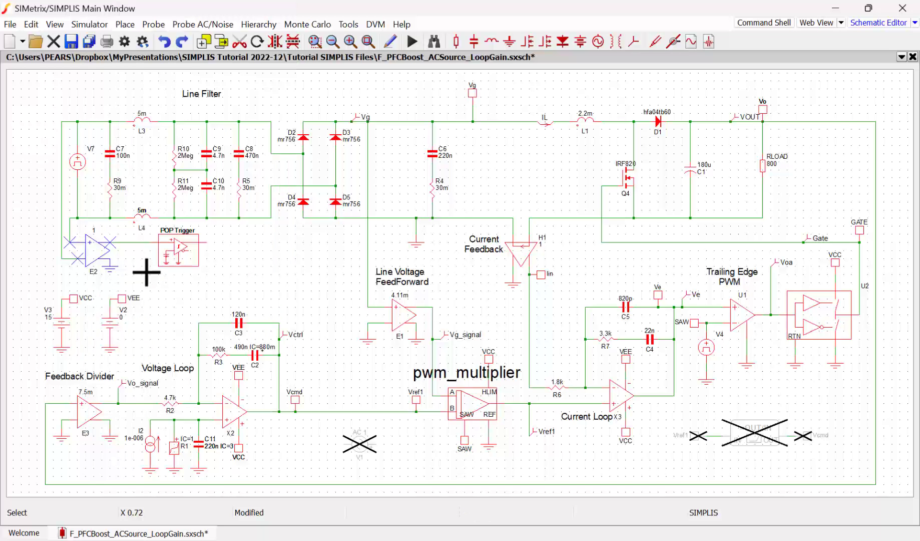
click(77, 225)
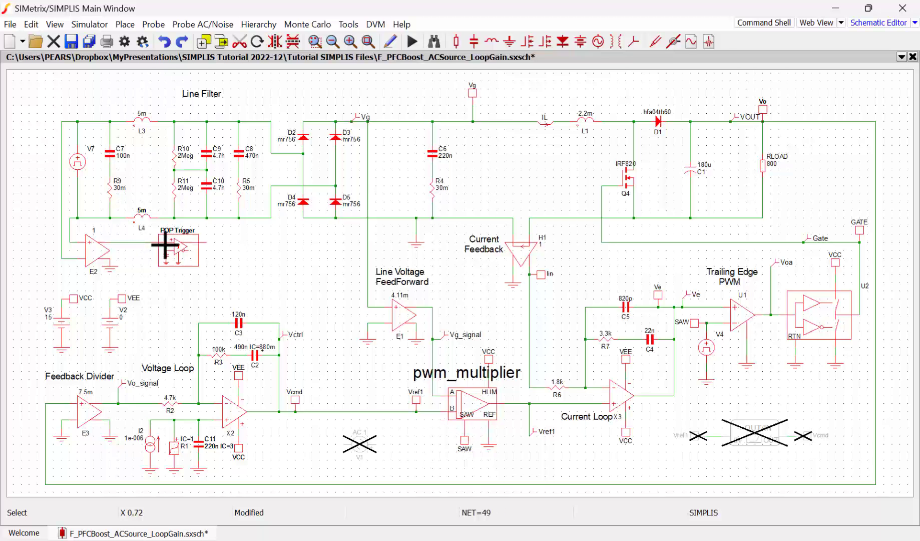
- Select POP analysis instead of Transient in Choose Analysis
click(100, 25)
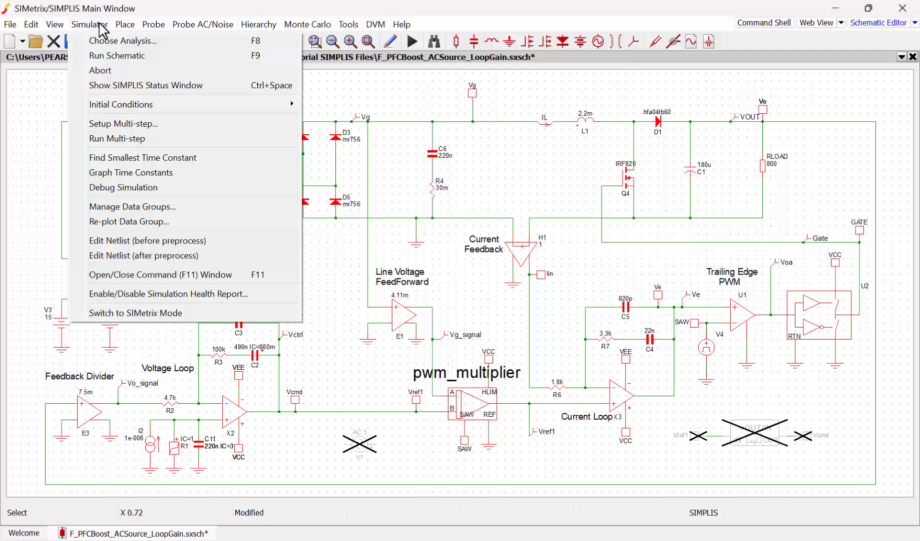
click(115, 41)
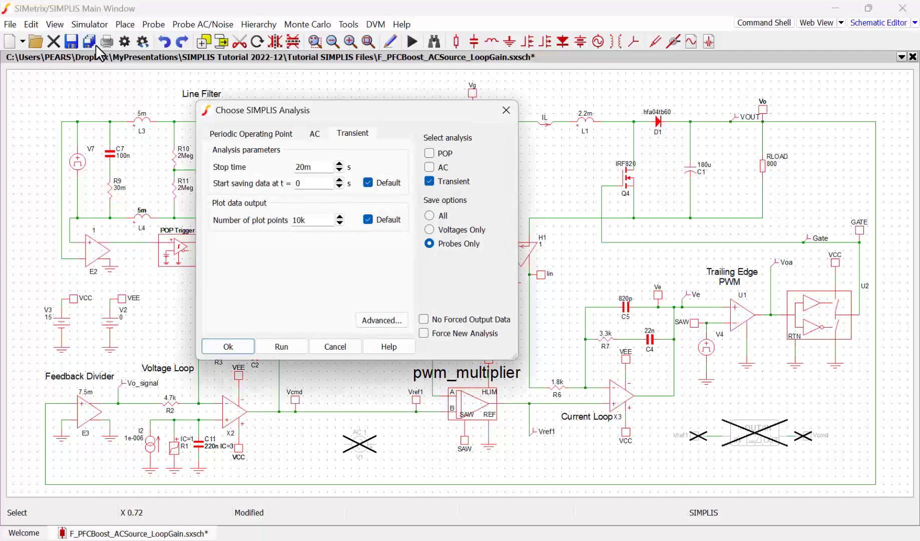
click(429, 153)
click(430, 181)
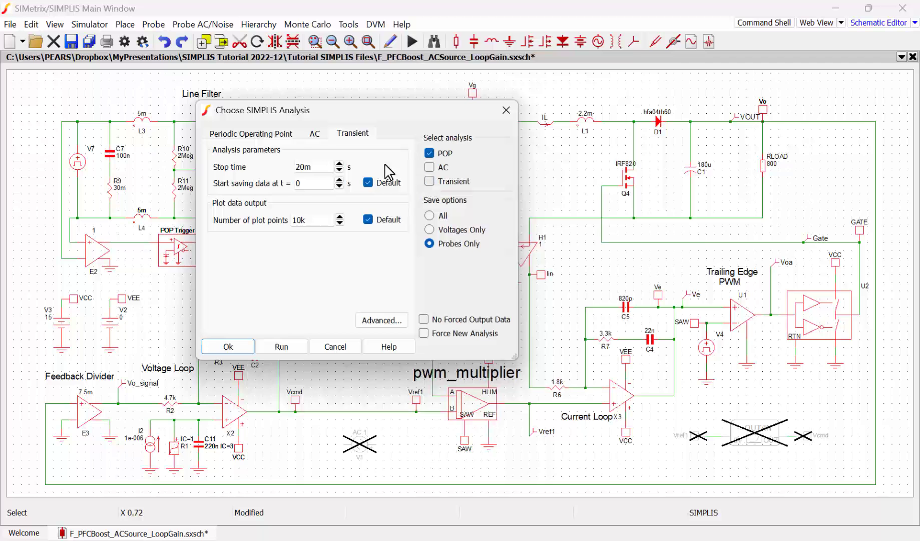
click(260, 135)
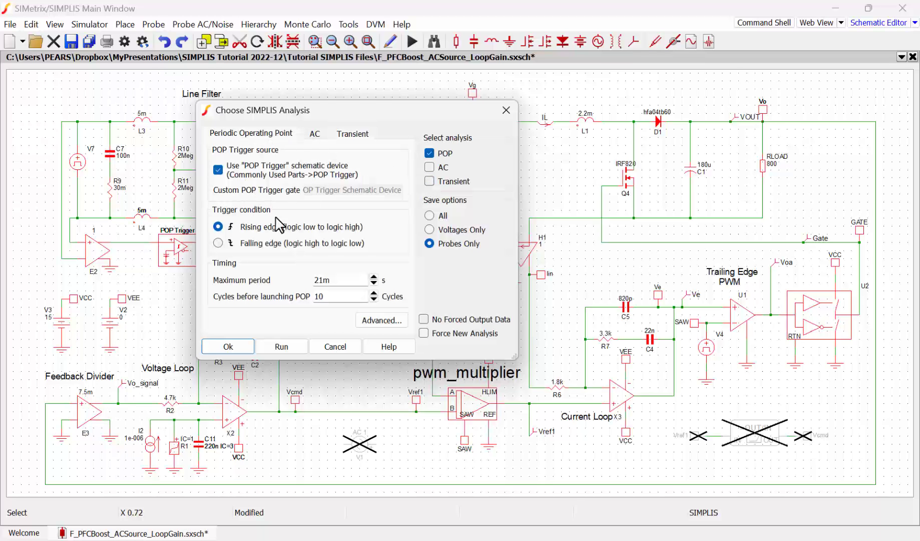
- Check the POP settings: 21m maximum period and 10 cycles before launching POP
click(352, 284)
drag(353, 284, 299, 282)
click(354, 296)
drag(358, 296, 305, 299)
click(334, 297)
- Run the POP analysis, plotting IL, VOUT and Vo over about 60 ms
click(282, 346)
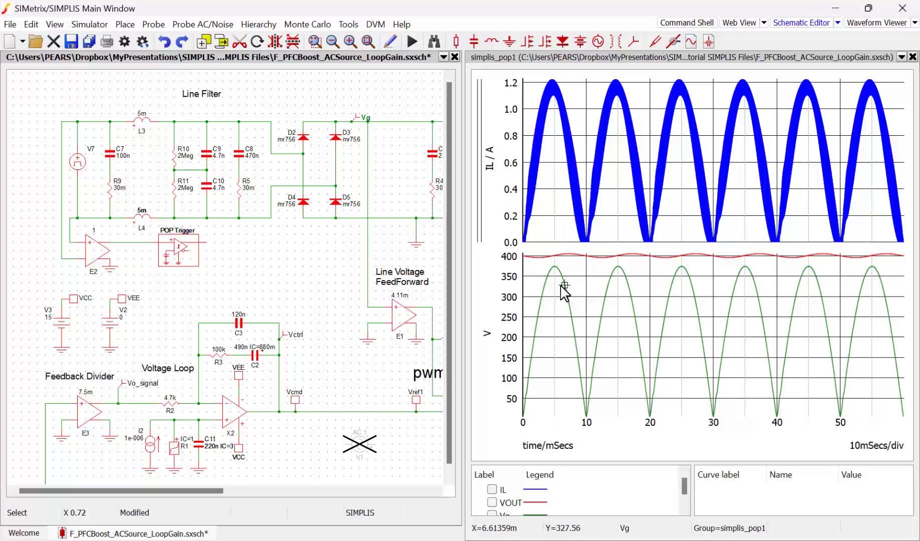
- Stack the POP results into separate Vg, IL and VOUT graphs
click(593, 273)
click(387, 25)
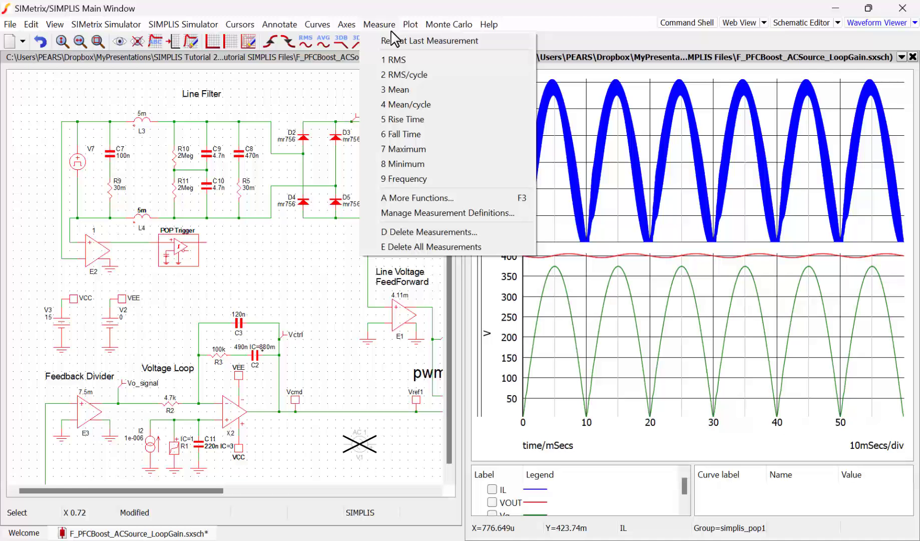
mouse_move(324, 28)
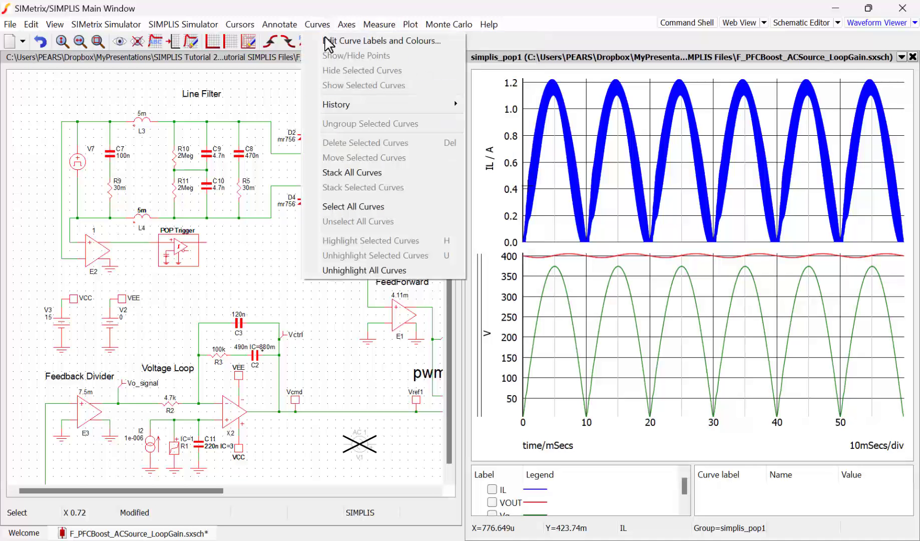
click(335, 172)
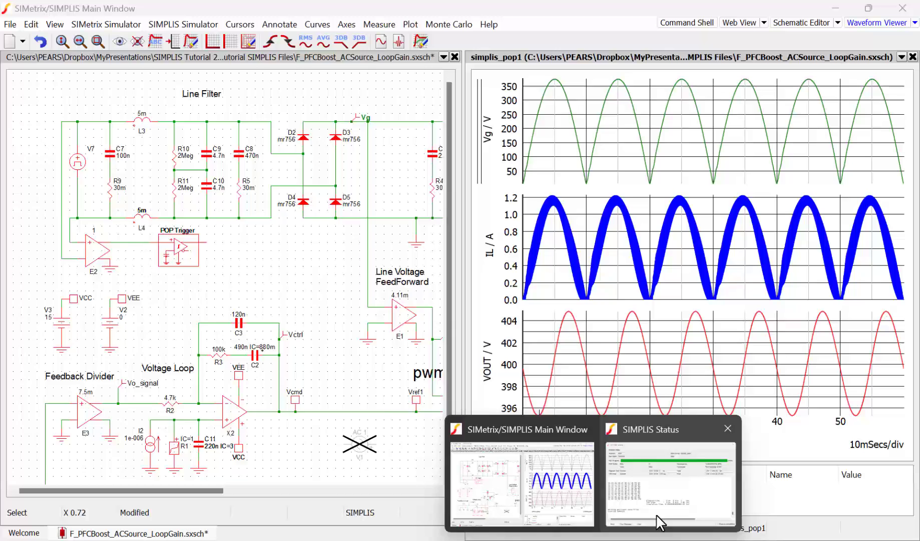
click(660, 516)
drag(327, 74, 479, 63)
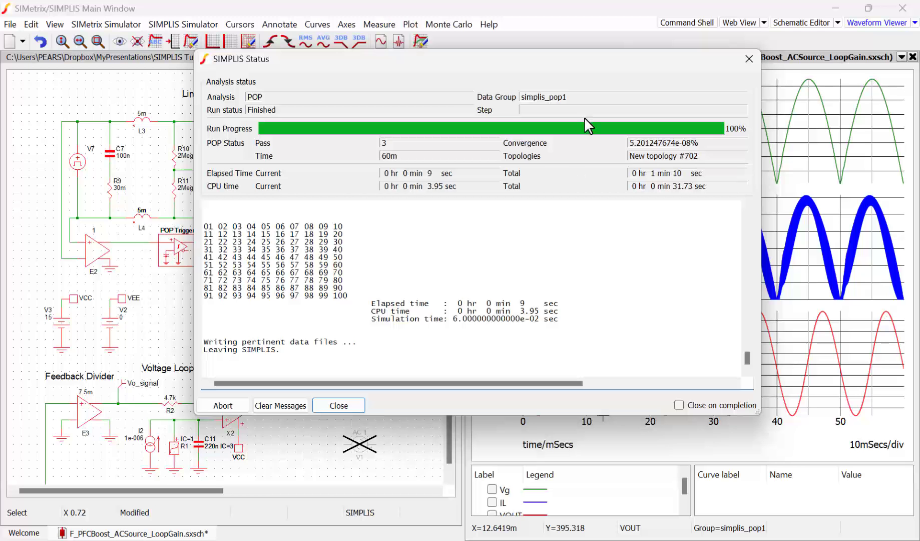
key(Escape)
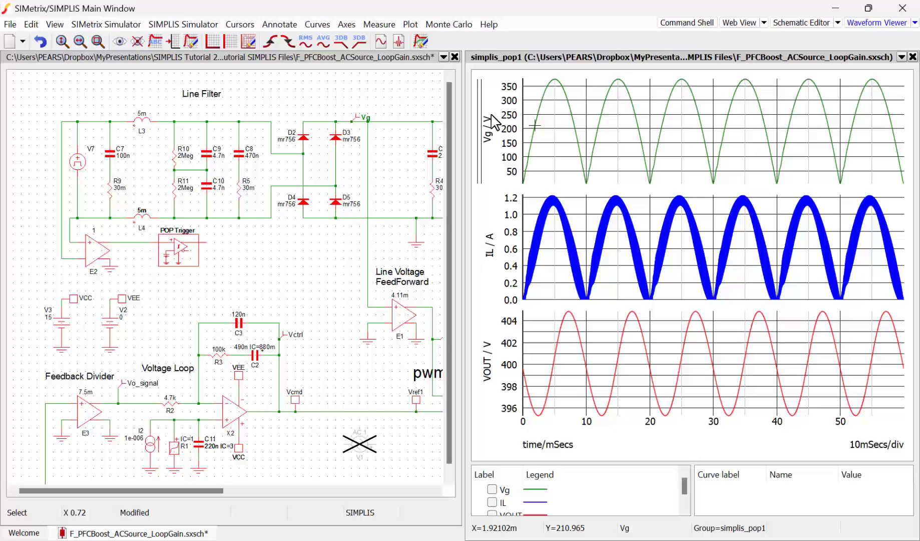
- Review sawtooth source V4's waveform settings unchanged, then close the waveform viewer
drag(175, 491, 267, 491)
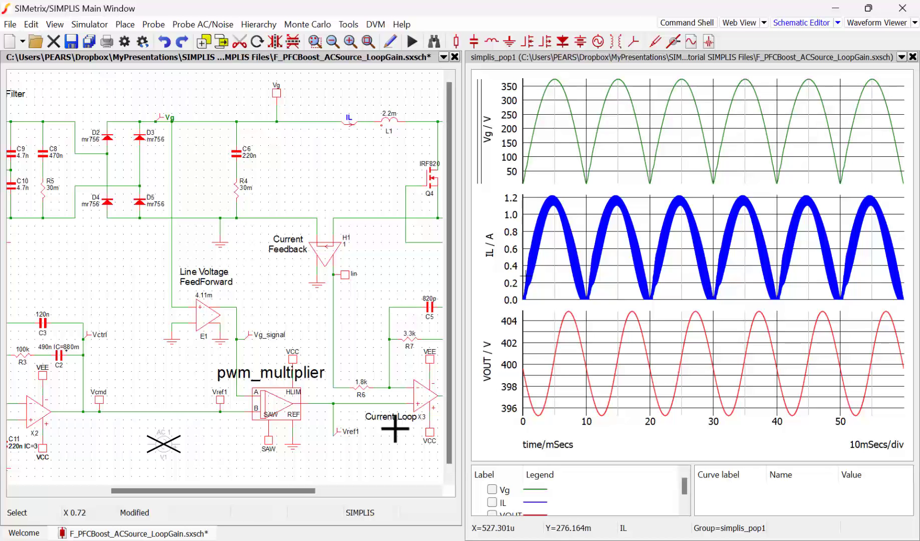
drag(304, 491, 365, 491)
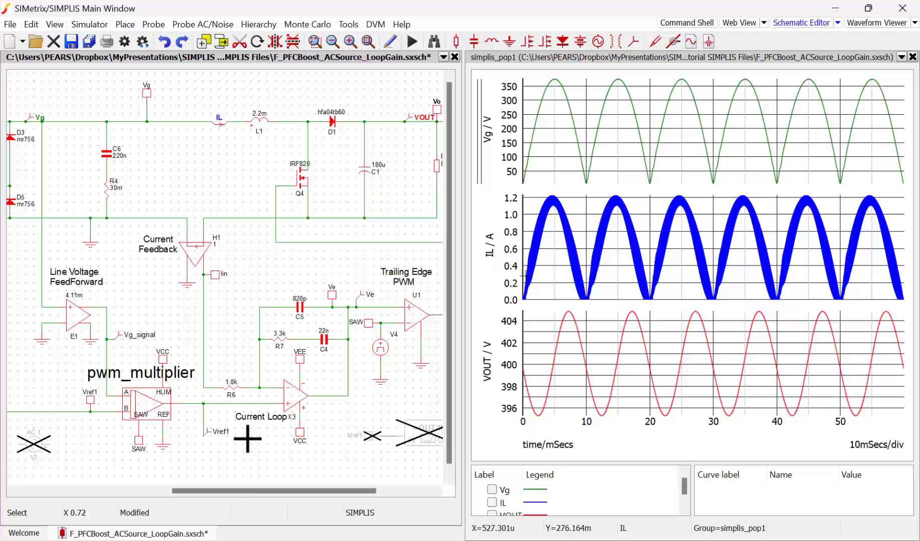
drag(255, 492, 323, 492)
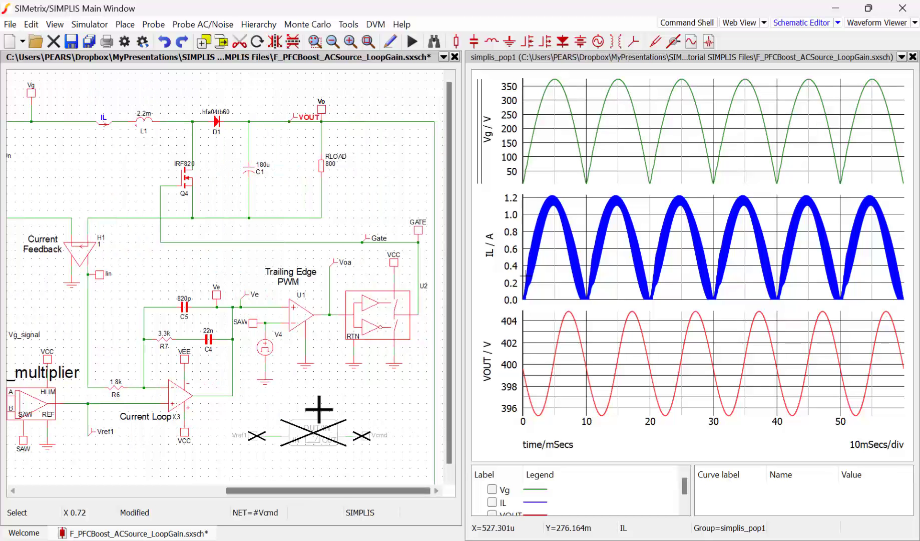
double_click(267, 346)
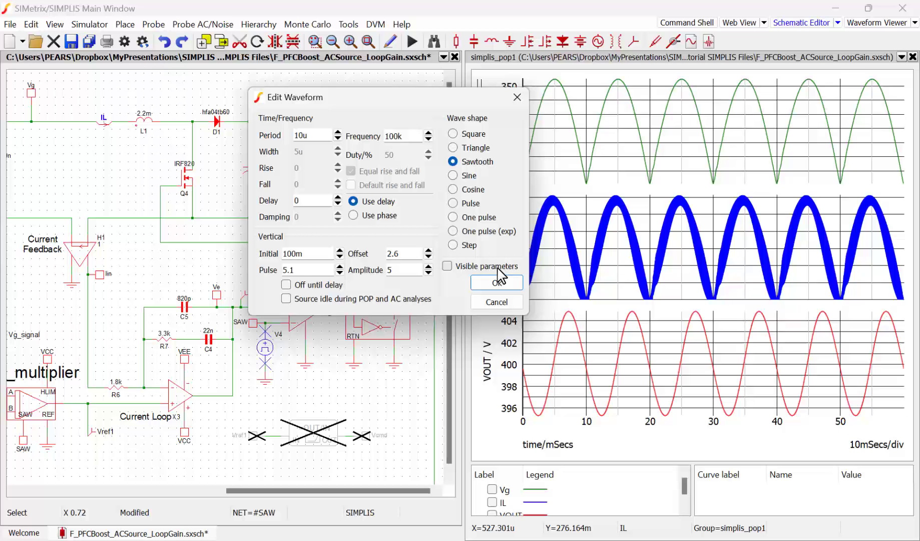
click(500, 282)
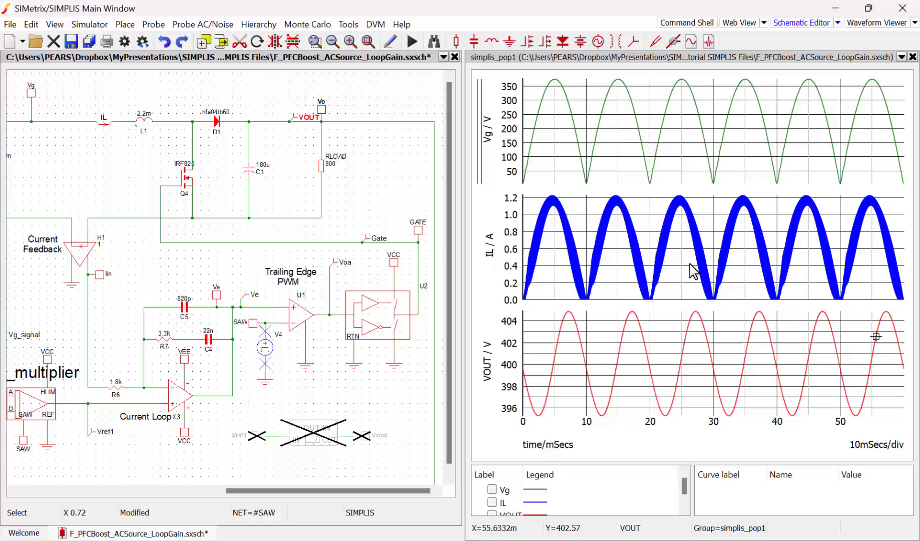
click(912, 57)
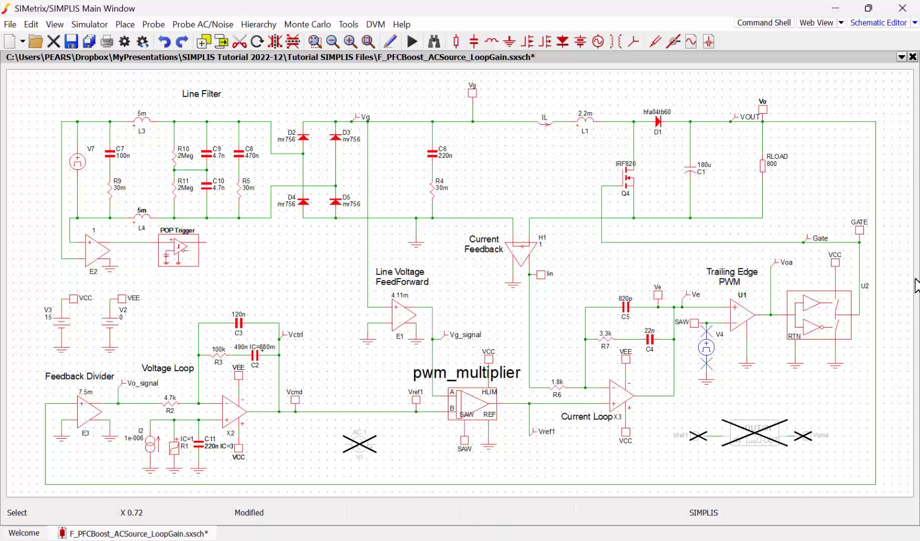
- Enable AC source V1, move it into the Vcmd–Vref1 wire, and select the disabled Vref1–Vcmd block
click(360, 443)
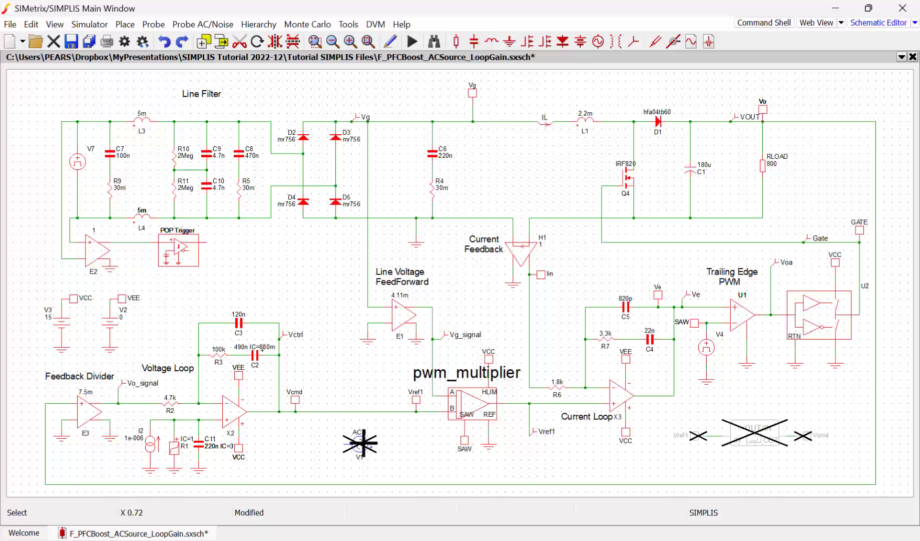
right_click(360, 443)
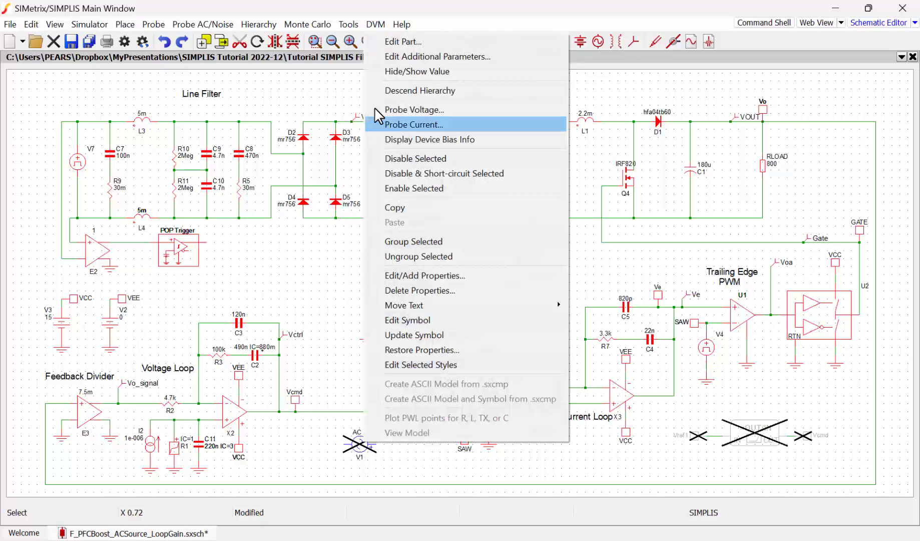
click(395, 190)
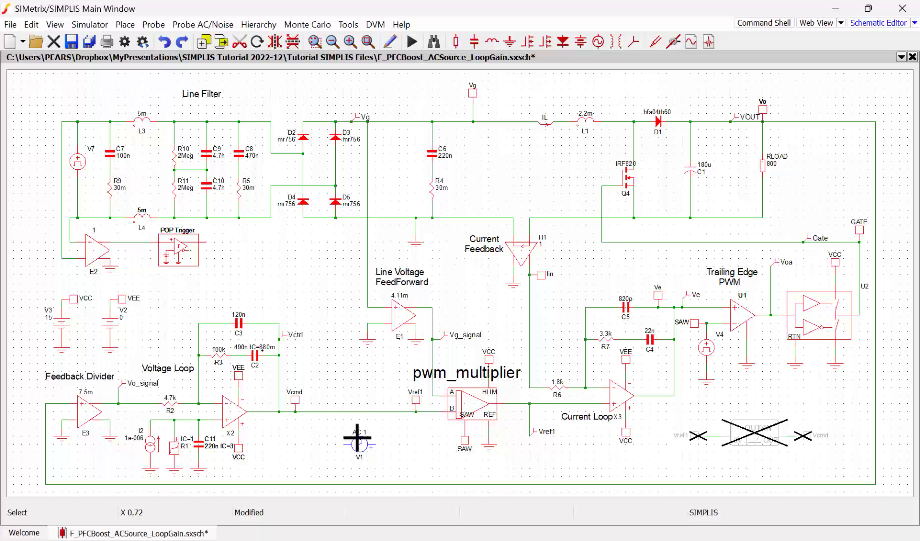
drag(360, 442, 360, 412)
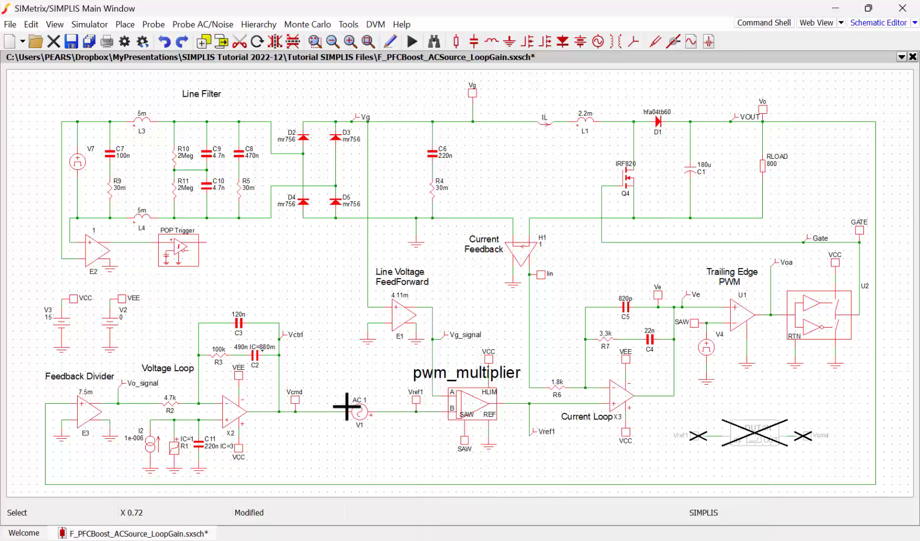
drag(865, 473, 647, 408)
right_click(761, 440)
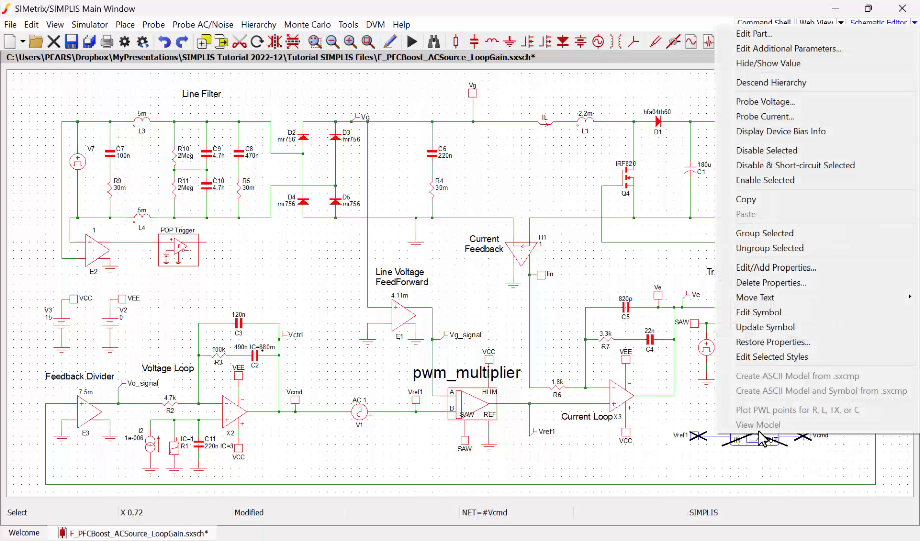
click(764, 181)
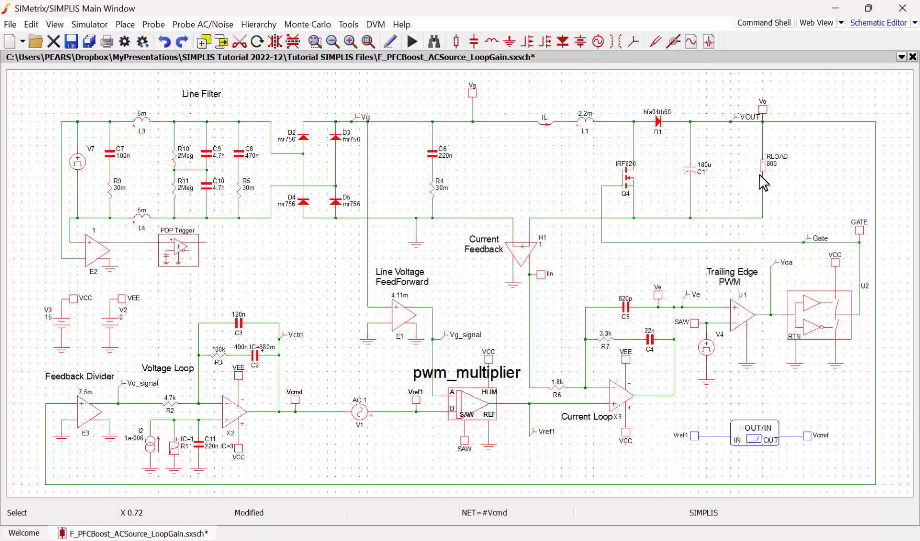
click(706, 459)
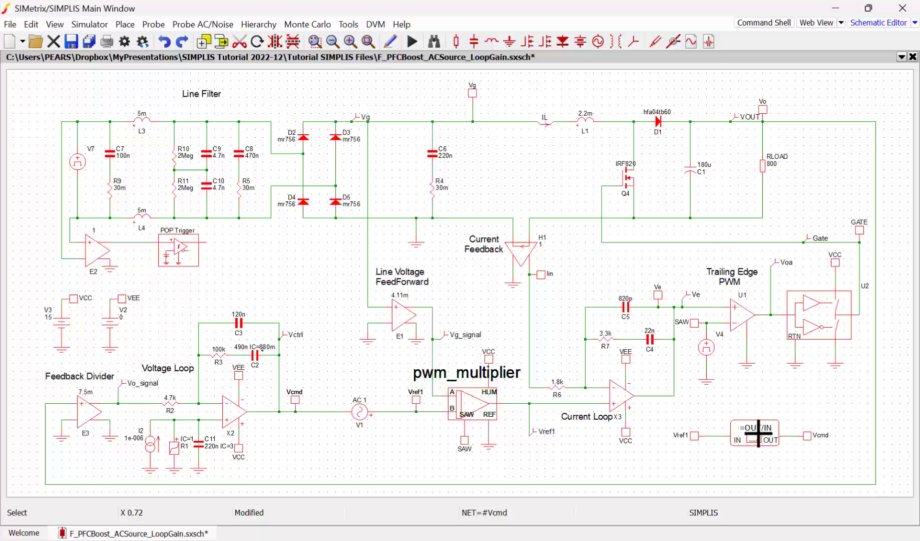
double_click(758, 449)
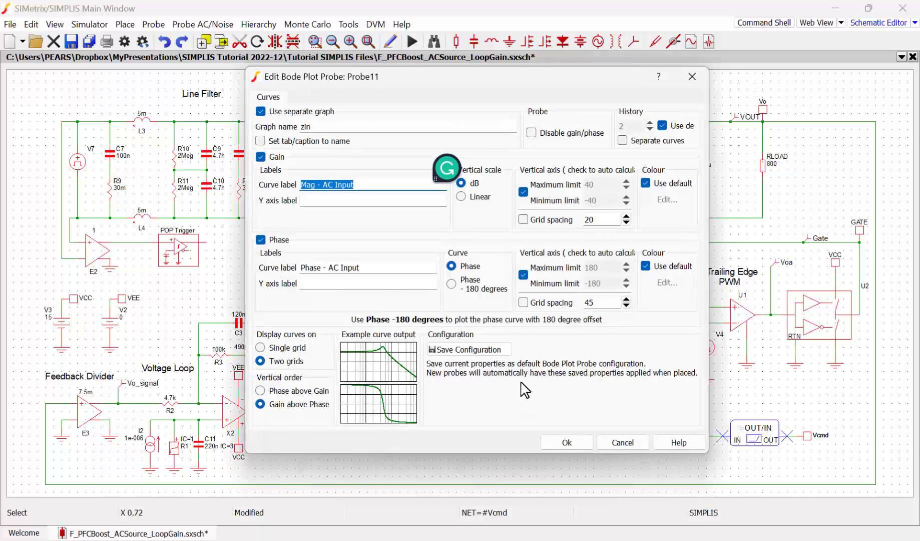
click(693, 78)
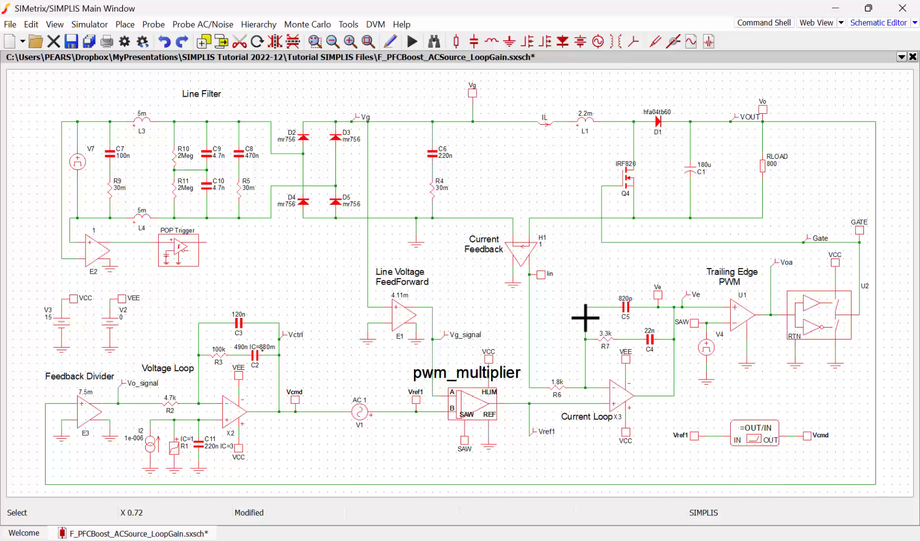
- Enable AC analysis from 1 Hz to 200 kHz at 5 points per decade and run the simulation
click(89, 24)
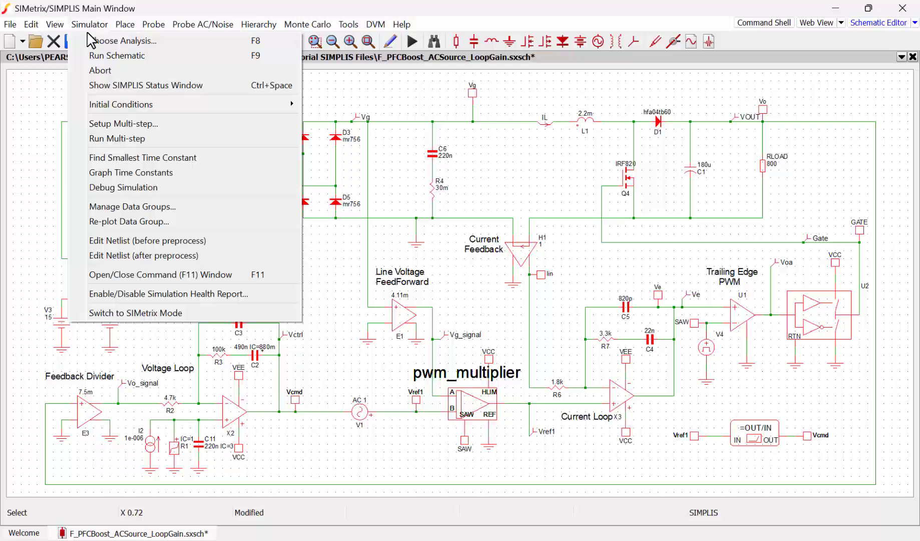
click(92, 40)
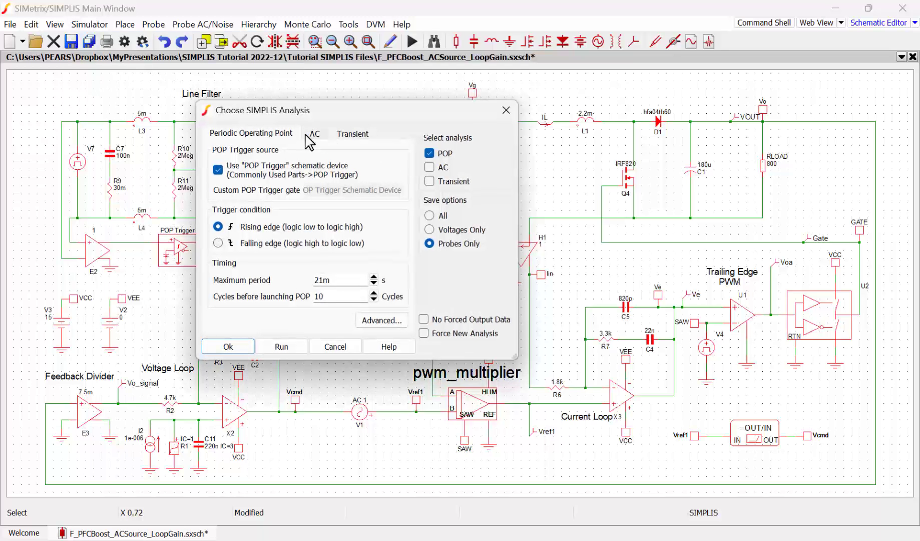
click(429, 167)
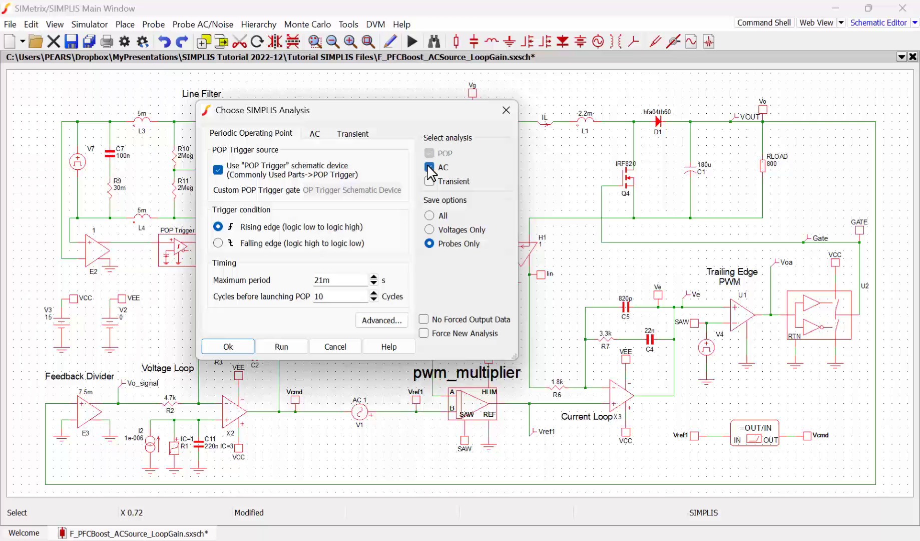
click(314, 133)
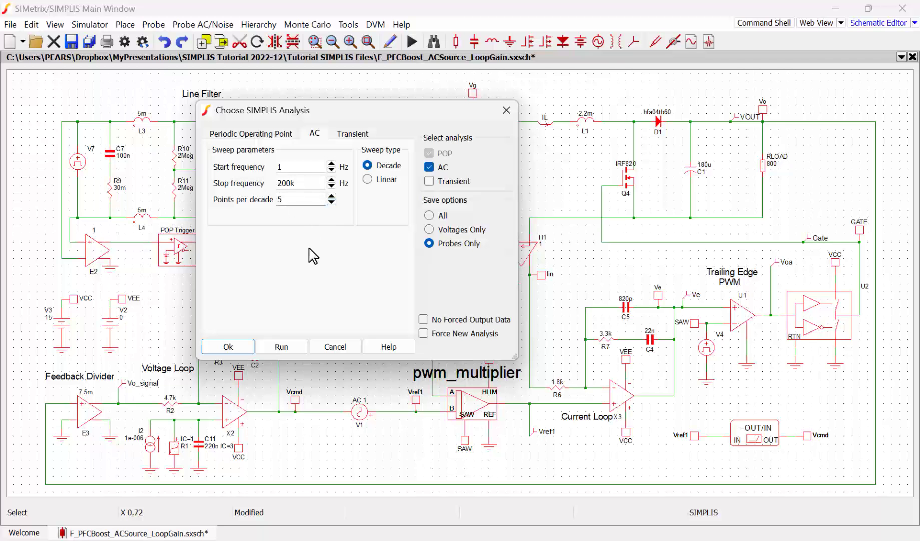
click(282, 348)
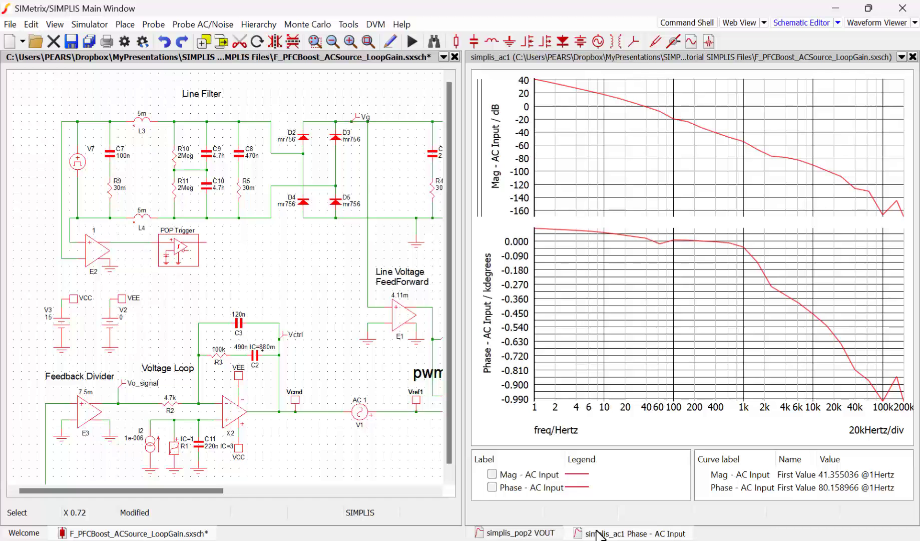
mouse_move(598, 536)
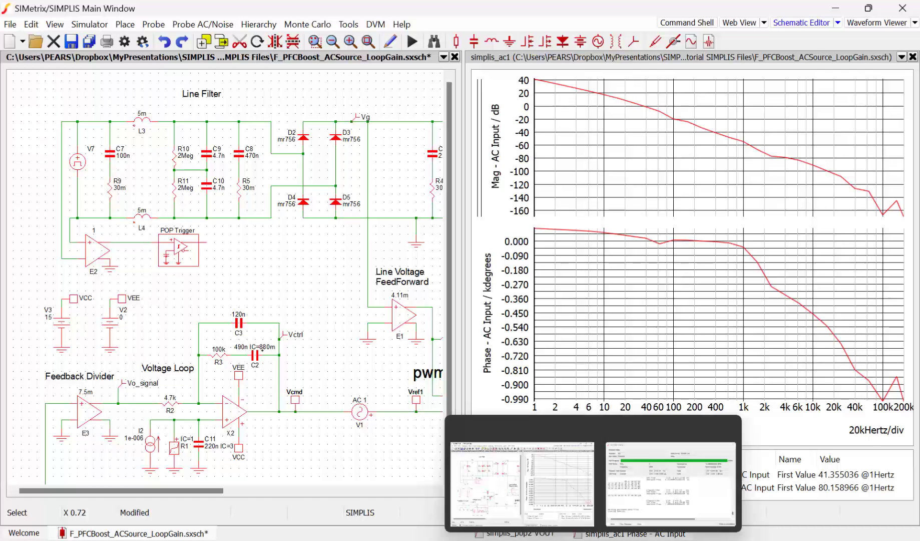
click(631, 501)
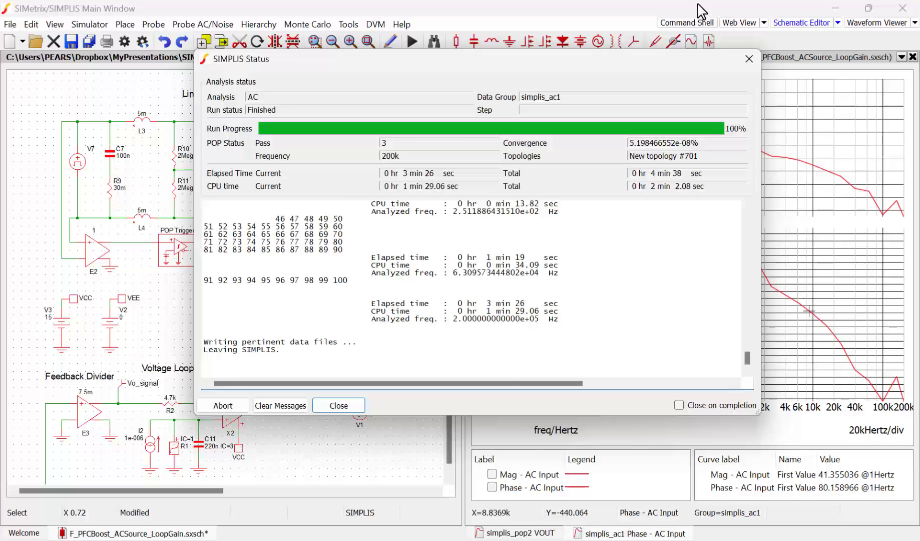
key(Escape)
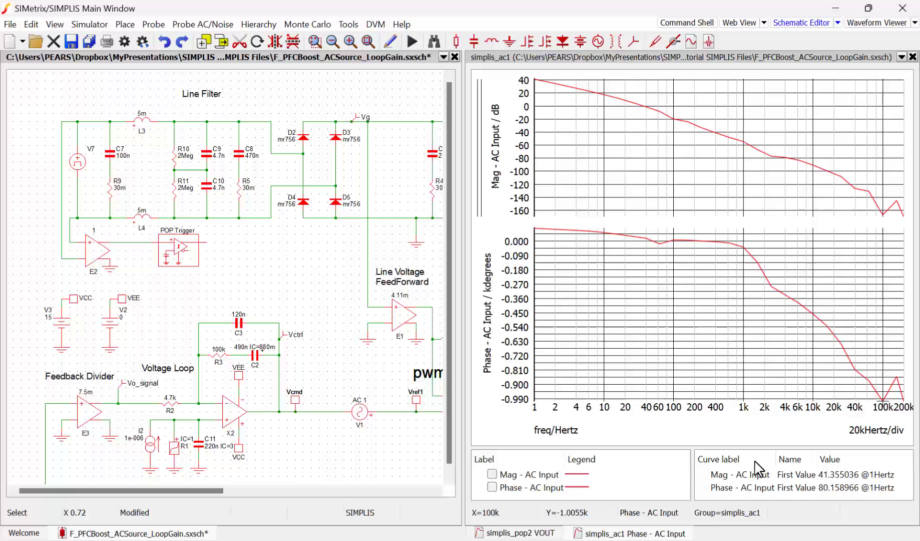
- Enlarge the legend and measurement panels and delete all existing measurements
drag(760, 447, 761, 430)
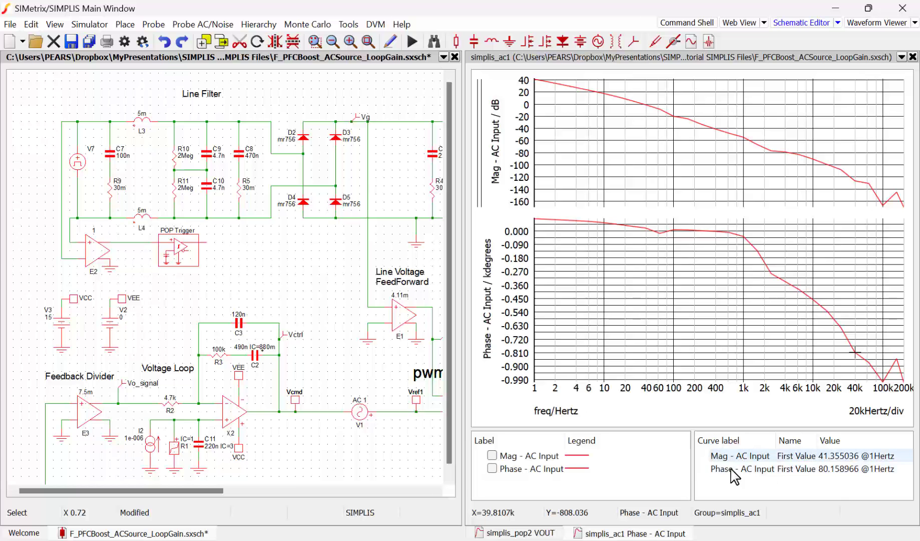
drag(686, 467, 641, 466)
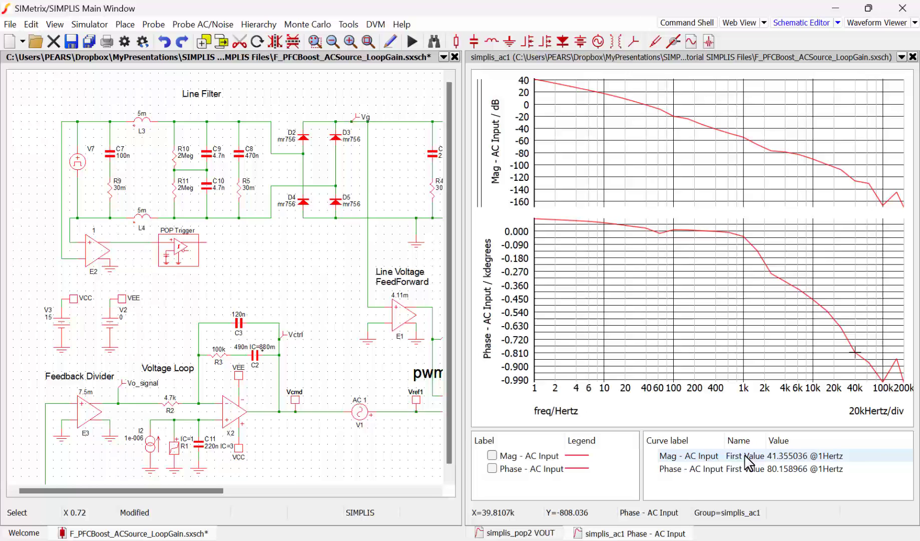
right_click(728, 495)
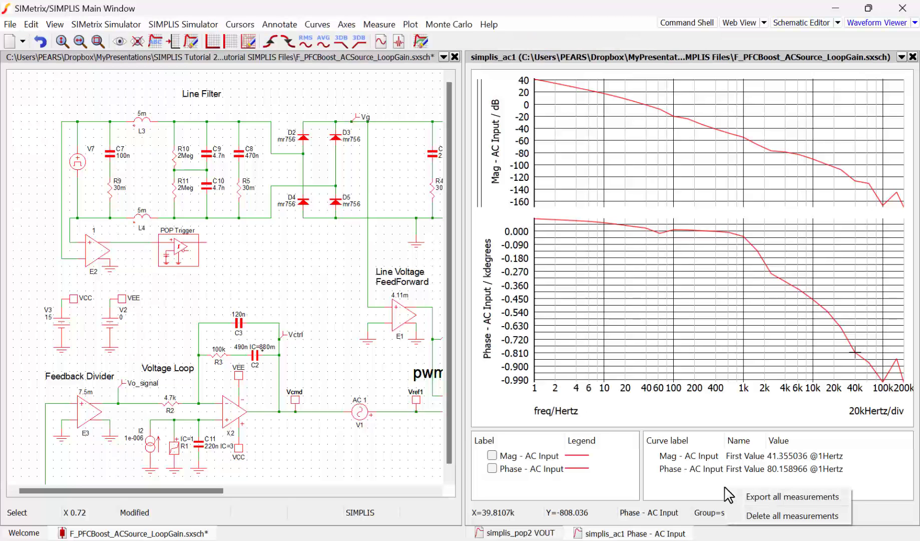
click(784, 521)
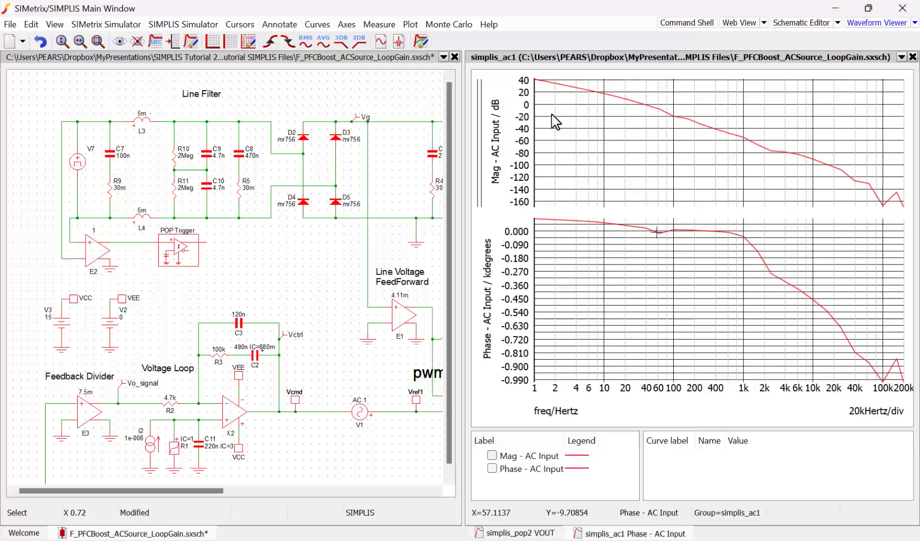
- Measure Gain Crossover Frequency (dB Plot) on Mag - AC Input, giving 33.56979 Hz
click(379, 24)
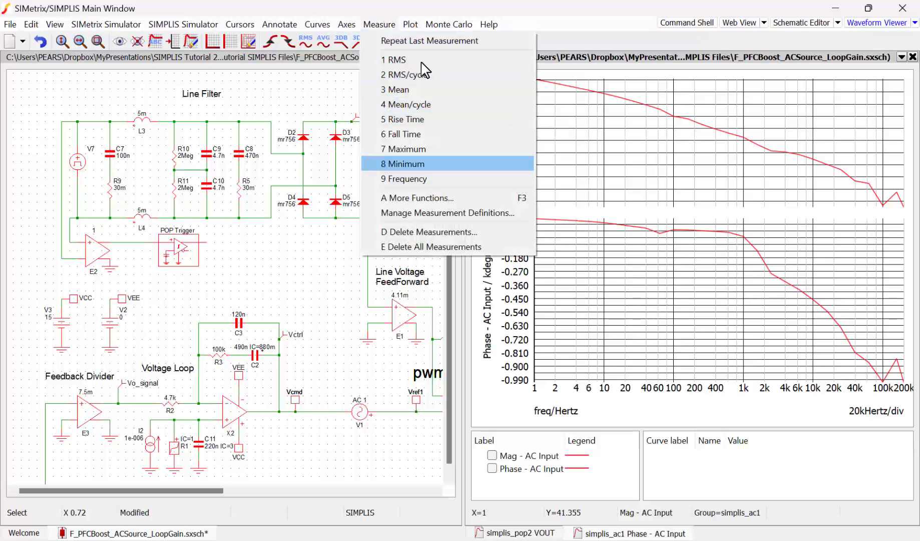
click(454, 199)
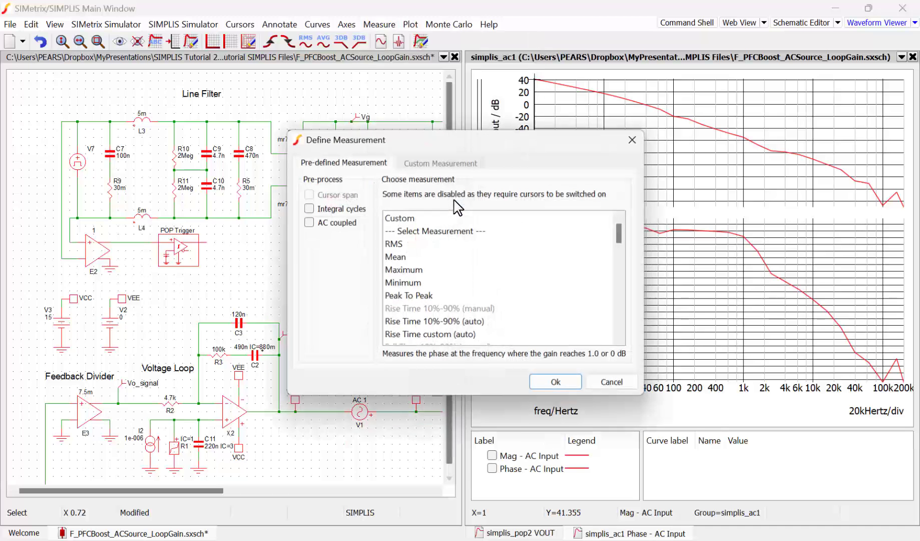
scroll(433, 271, down, 1)
scroll(434, 273, down, 7)
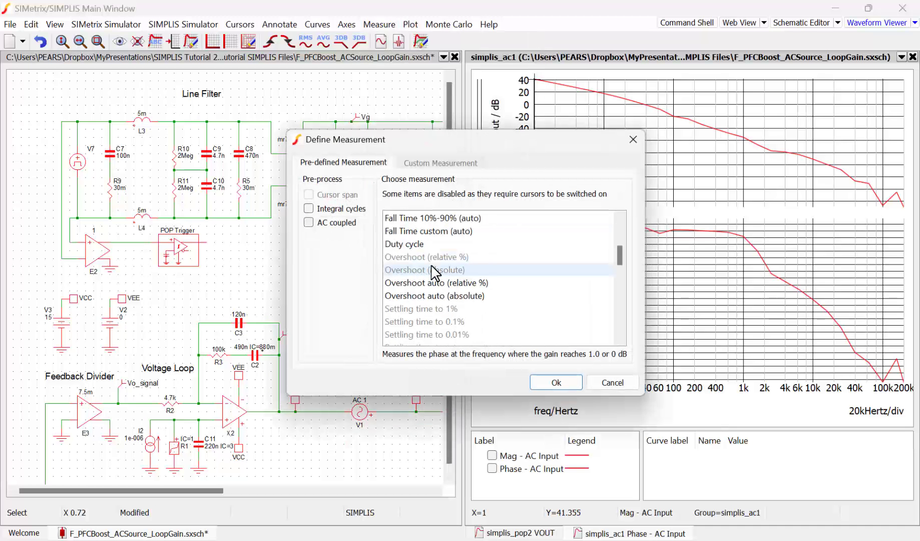
scroll(433, 273, down, 5)
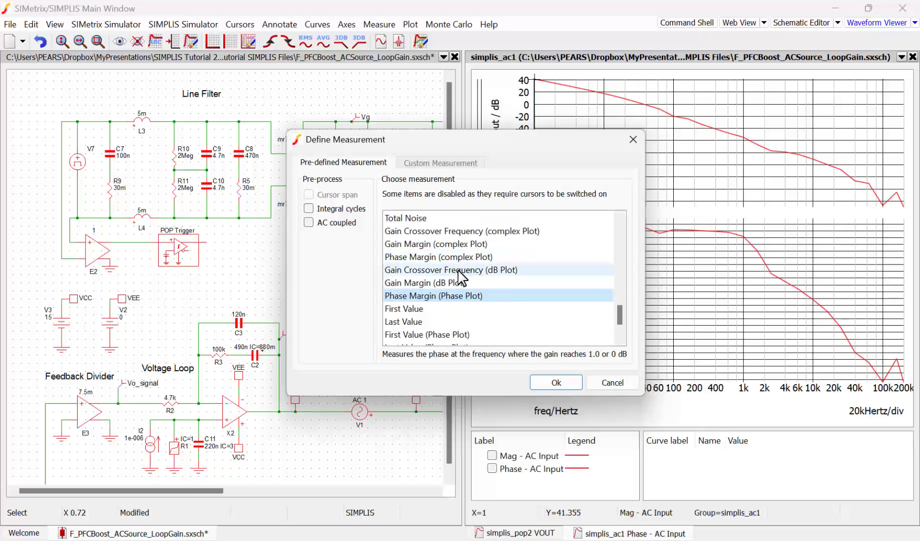
click(473, 271)
click(553, 383)
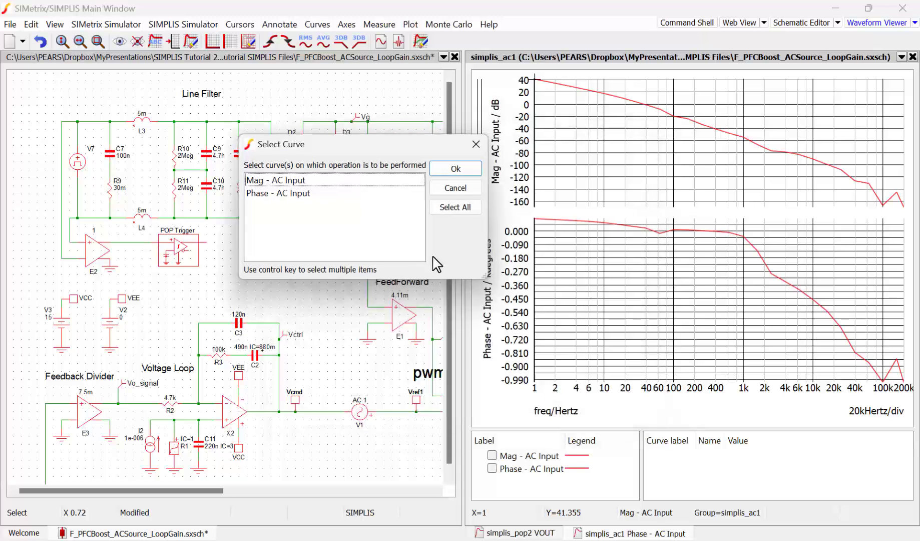
click(459, 171)
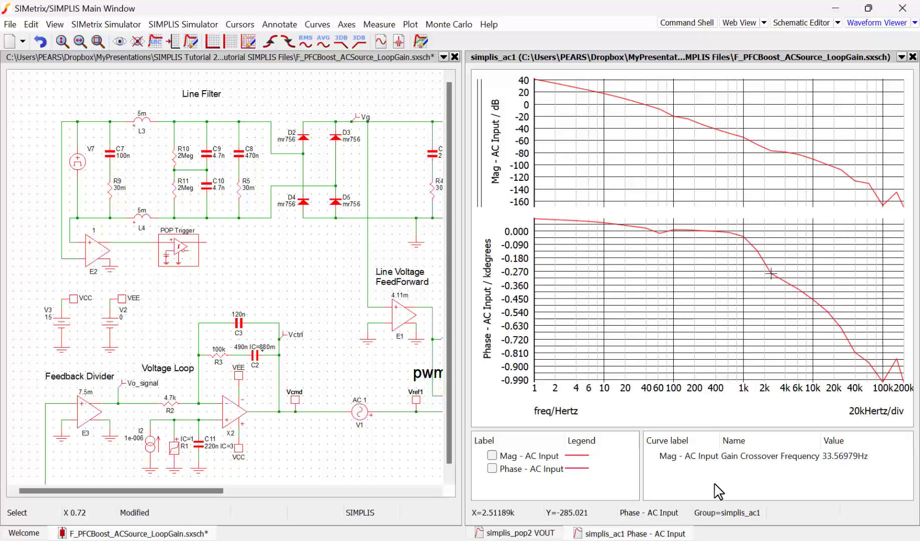
- Add a Gain Margin (dB Plot) measurement on the magnitude curve, giving 7.441673 dB
click(385, 25)
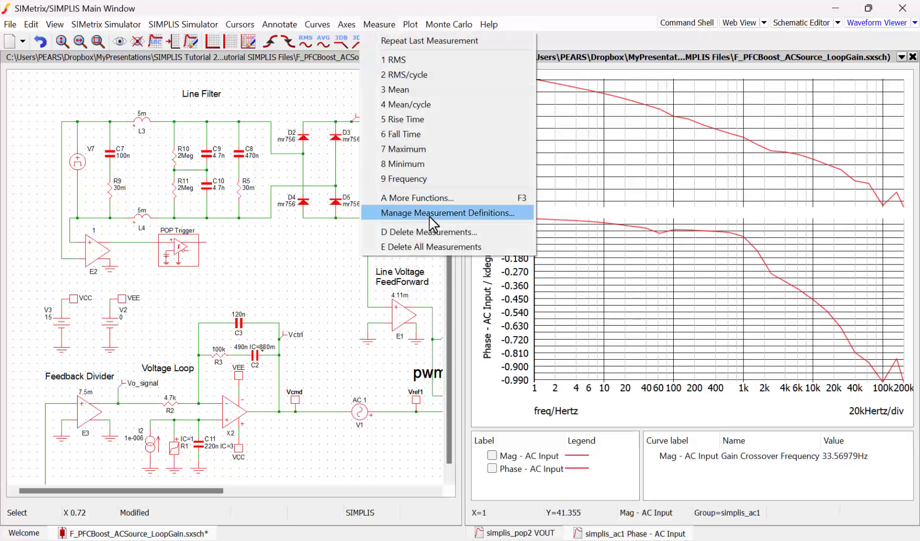
click(381, 197)
scroll(515, 264, down, 8)
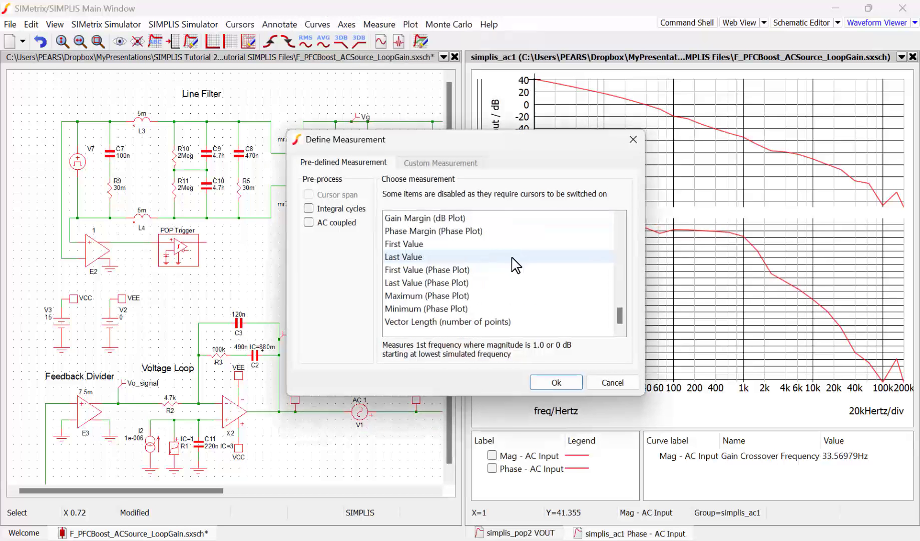
scroll(456, 261, up, 1)
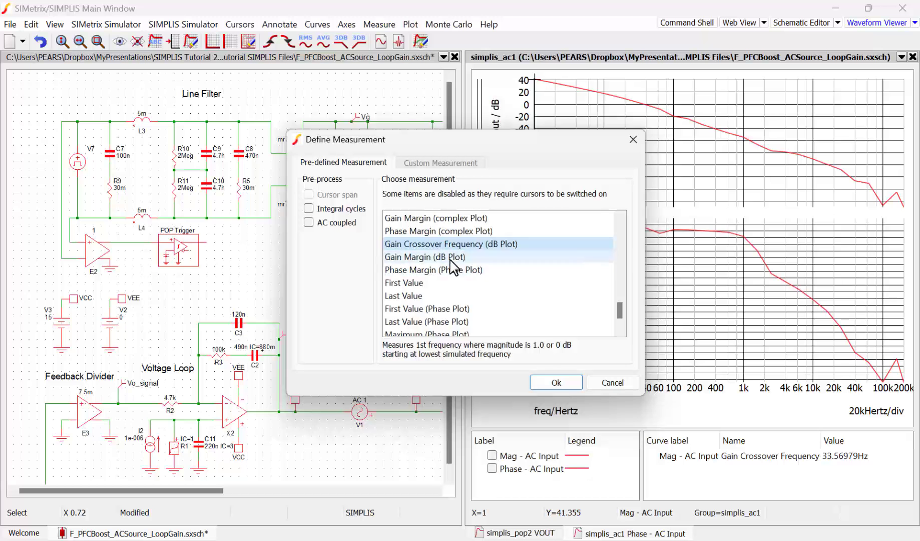
click(450, 257)
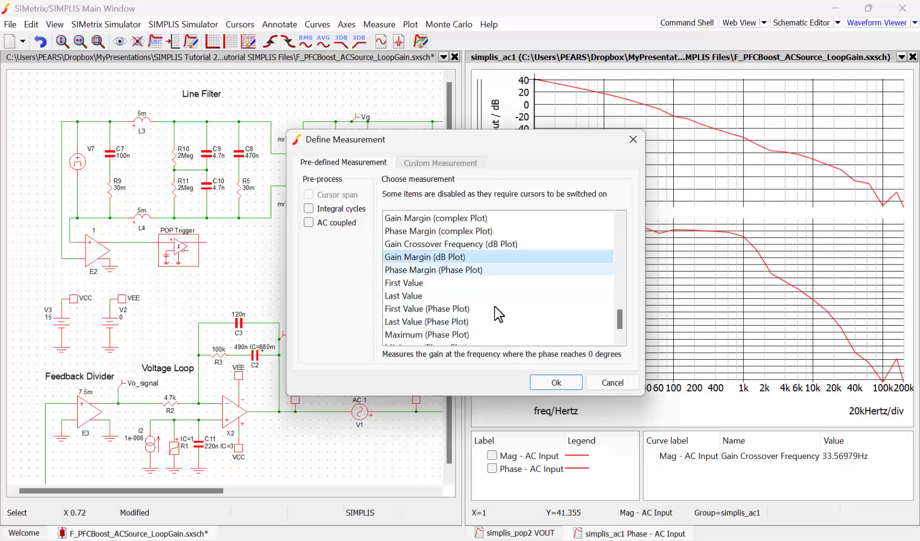
click(552, 382)
click(414, 181)
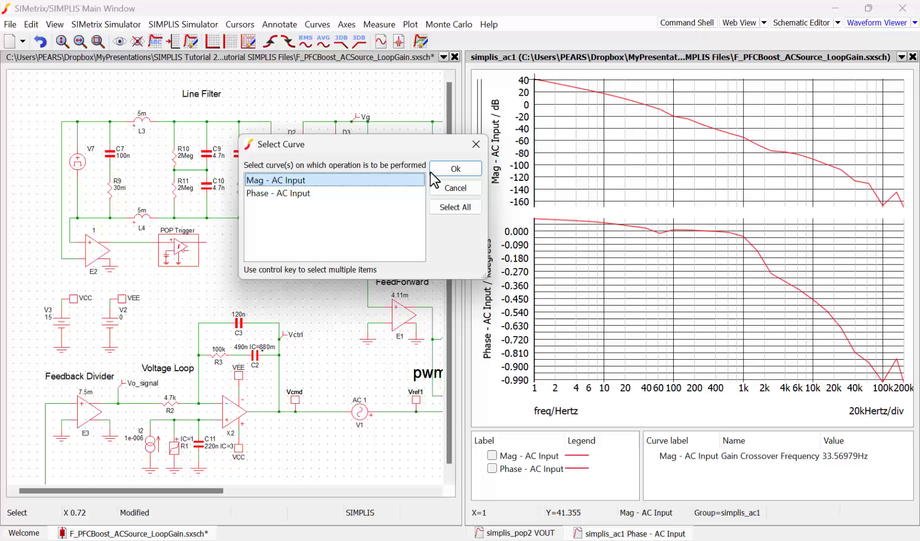
click(465, 167)
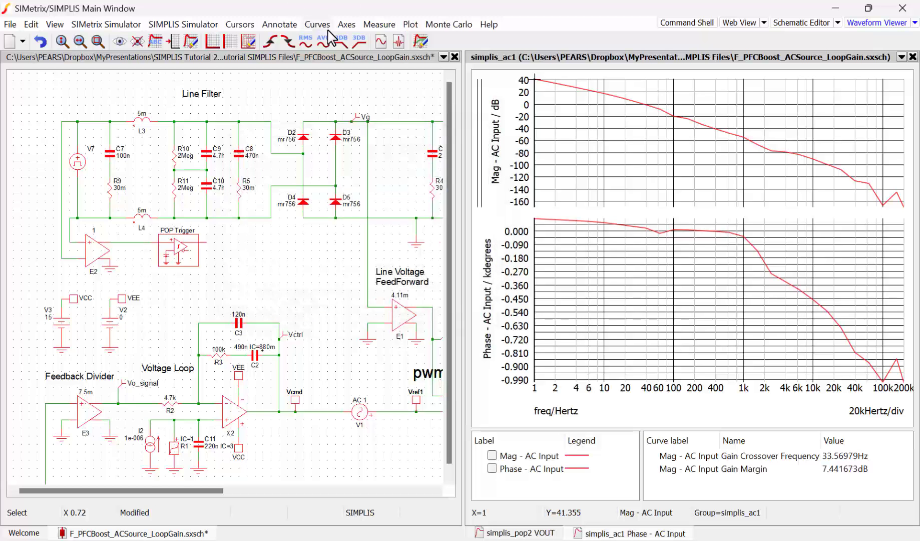
- Add a Phase Margin (Phase Plot) measurement on Phase - AC Input, giving 18.950604 degrees
click(379, 24)
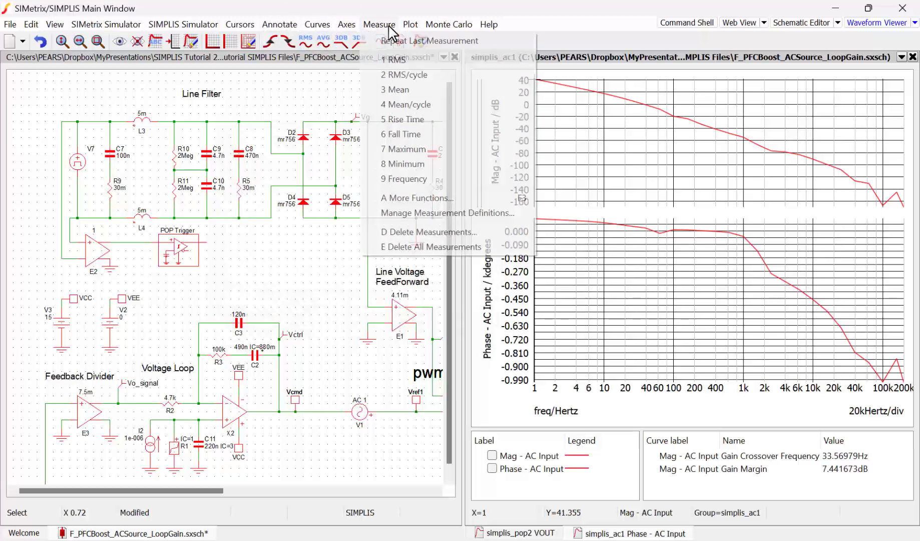
click(413, 198)
scroll(390, 240, down, 6)
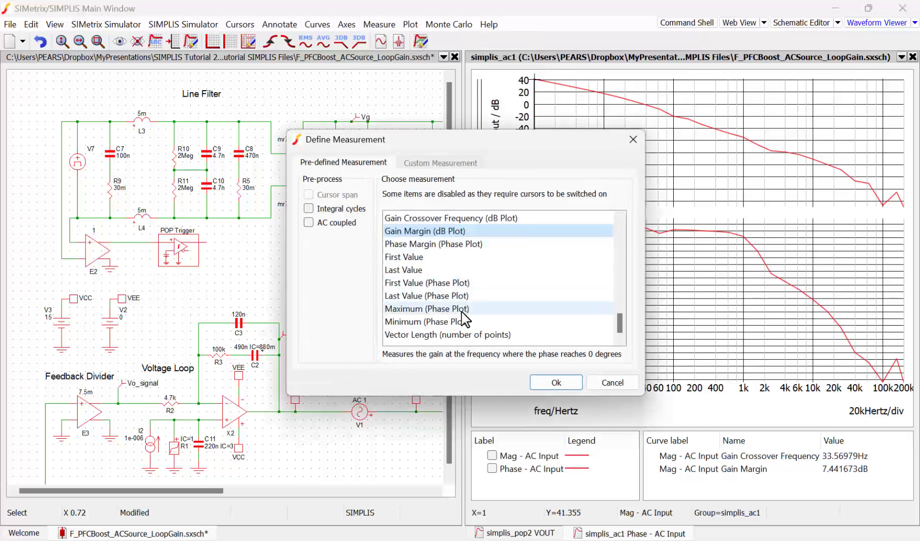
click(439, 245)
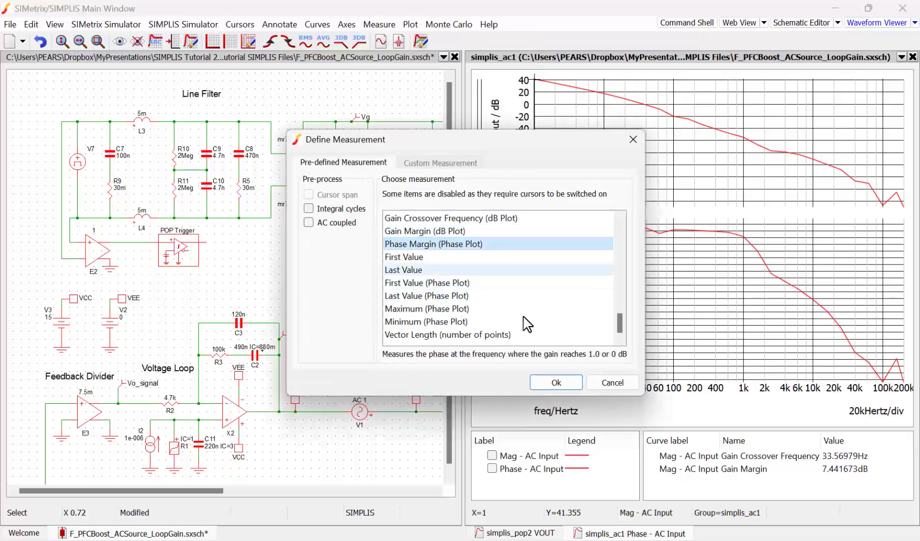
click(554, 382)
click(296, 194)
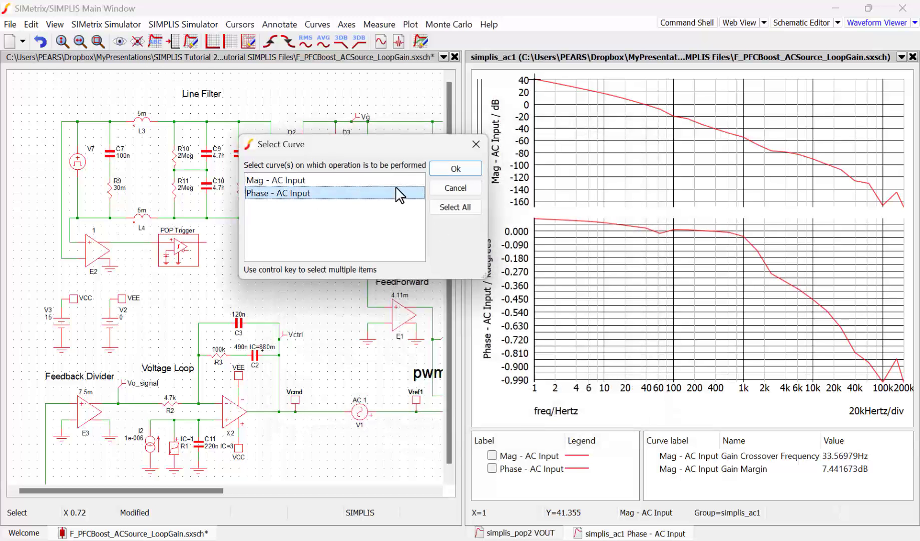
click(455, 169)
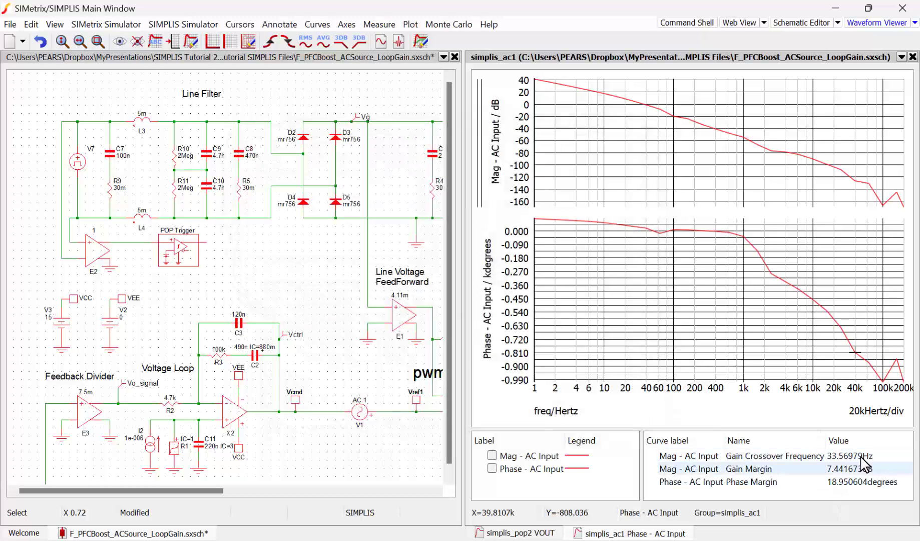
click(874, 470)
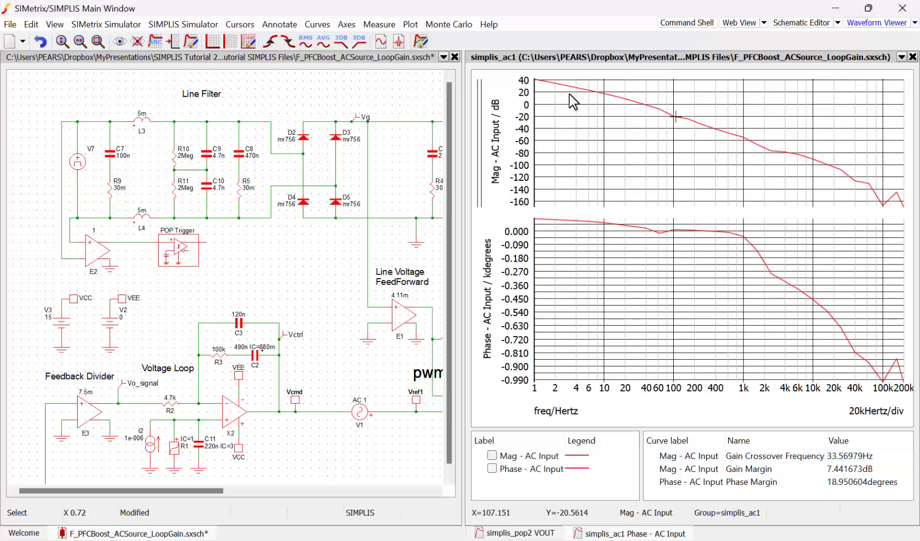
- Widen the schematic pane over the Bode plot and pan across the boost stage and PWM circuitry
drag(464, 160, 694, 156)
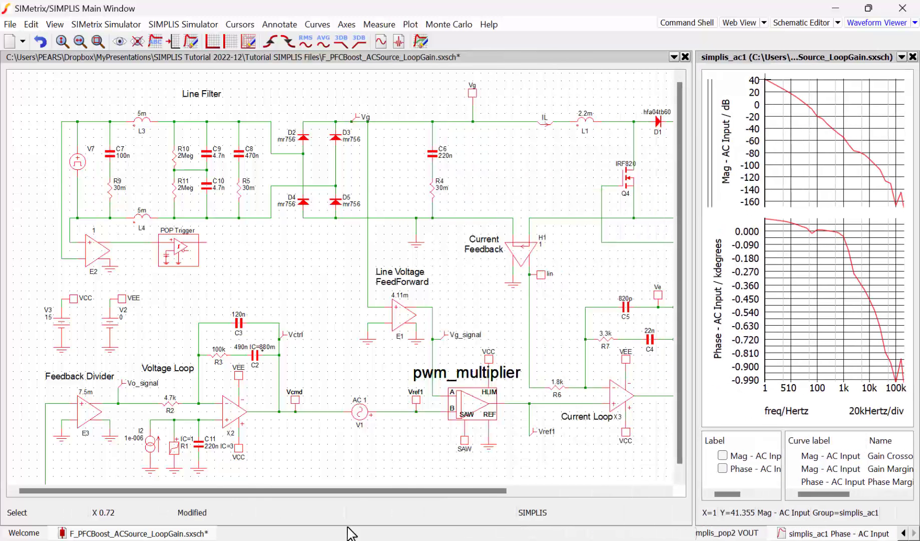
drag(349, 493, 543, 497)
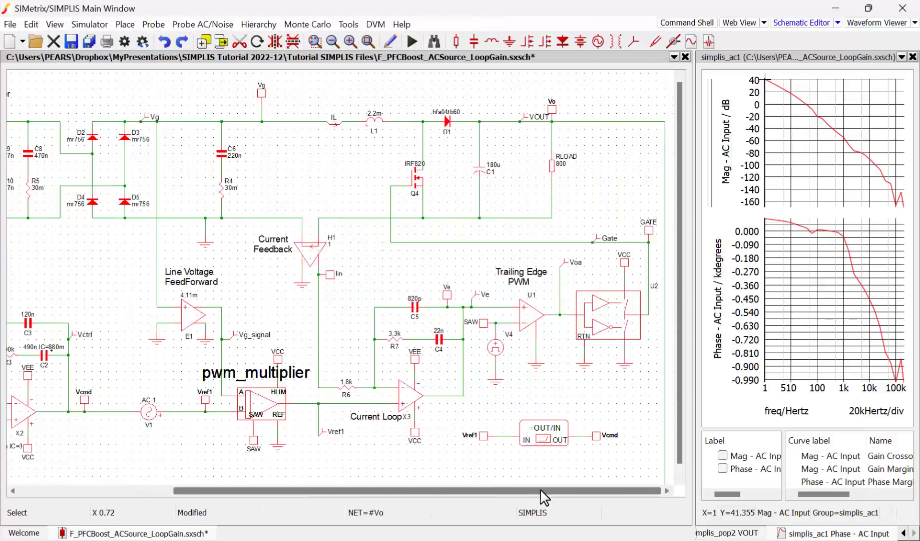
drag(466, 498, 452, 499)
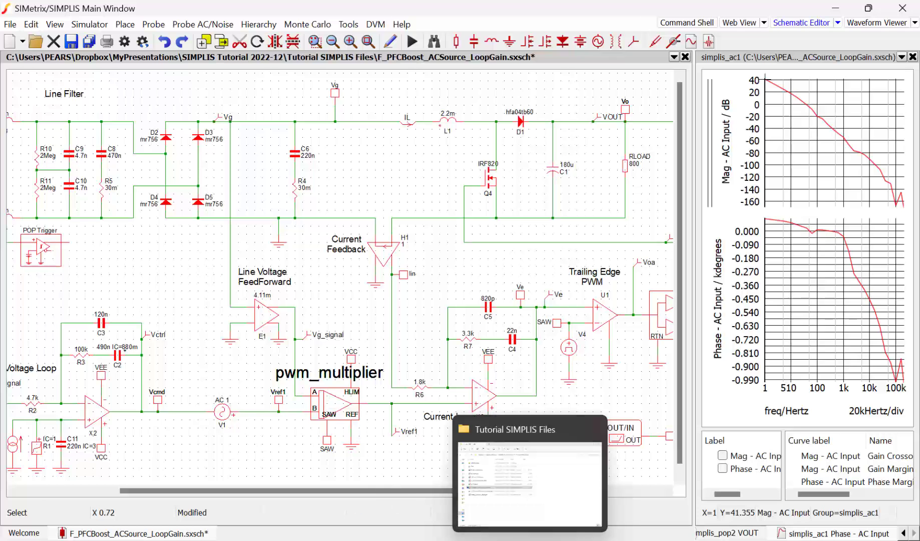
- Open simplis_500_pwm_multiplier from the Tutorial SIMPLIS Files folder and return to SIMetrix
click(536, 481)
click(134, 338)
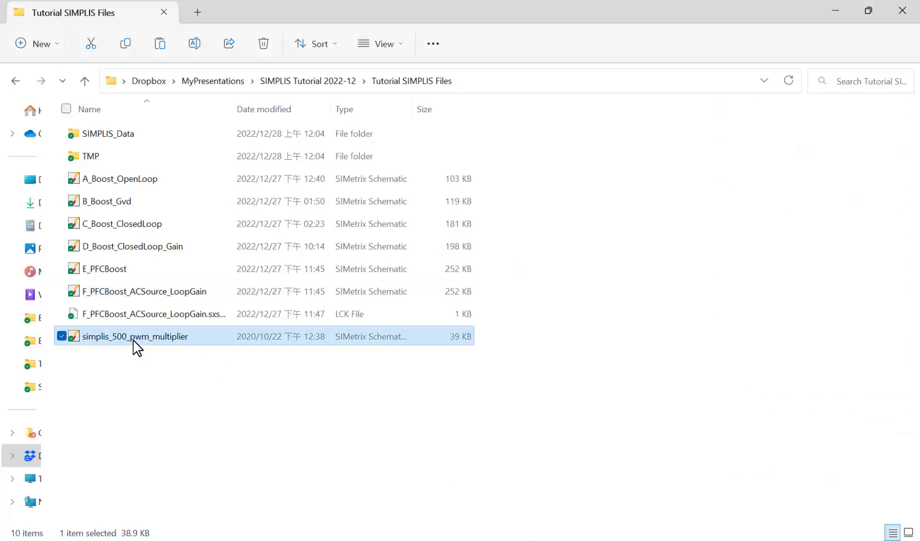
double_click(135, 341)
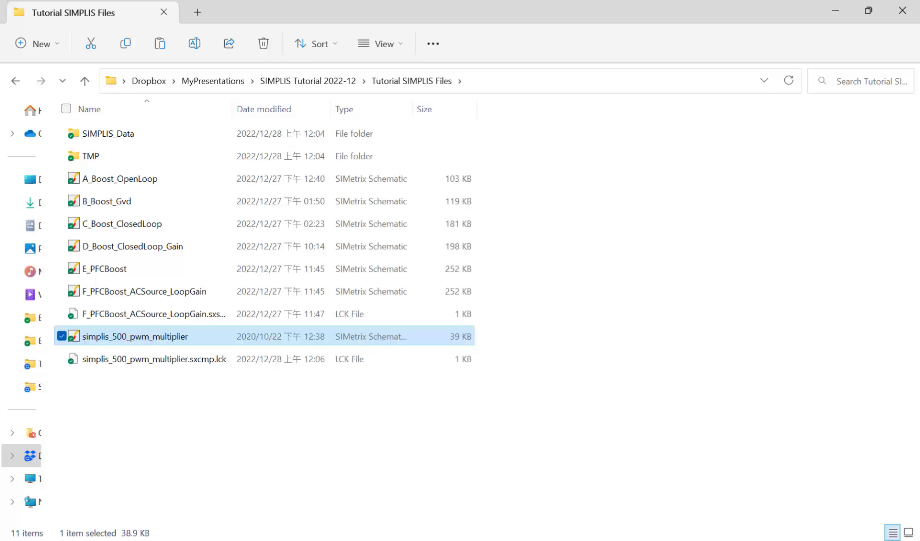
click(593, 540)
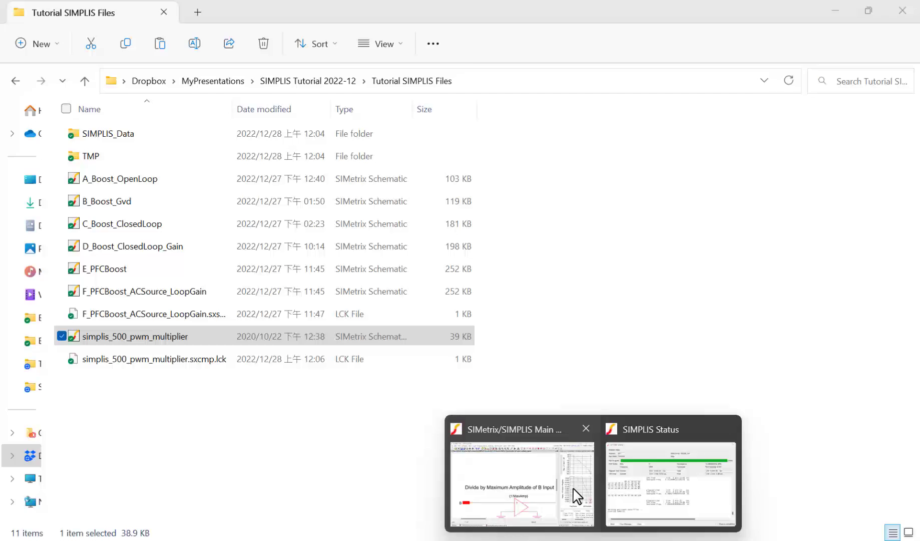
click(538, 494)
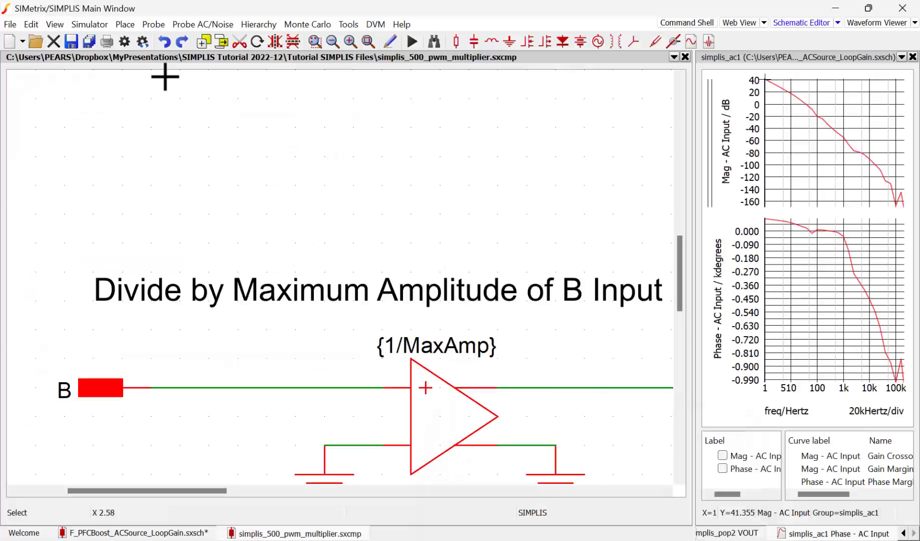
- Zoom to fit the pwm_multiplier circuit, then go back to the F_PFCBoost_ACSource_LoopGain schematic
click(55, 24)
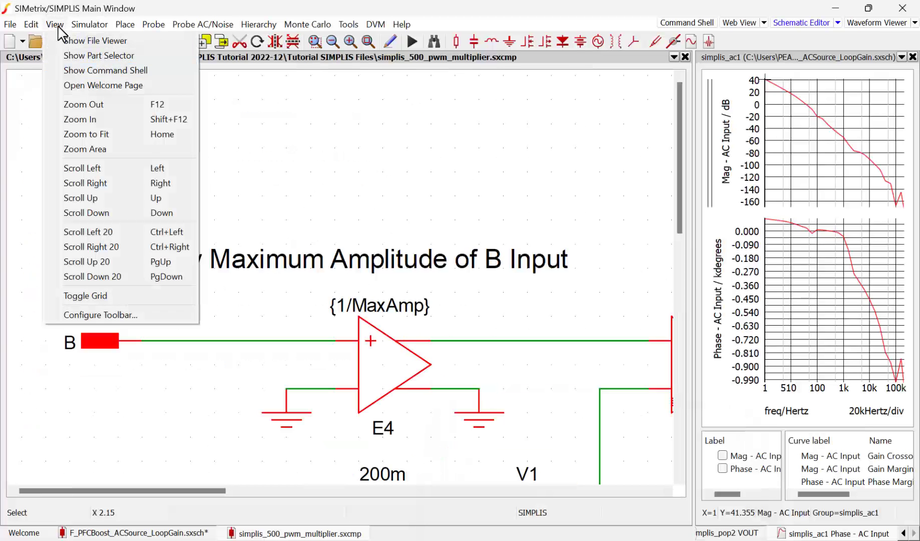
click(98, 134)
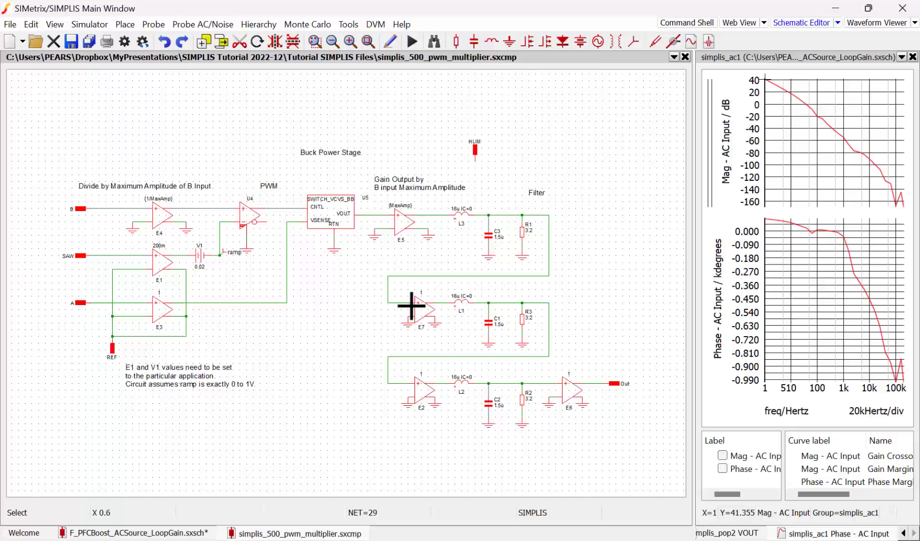
click(185, 534)
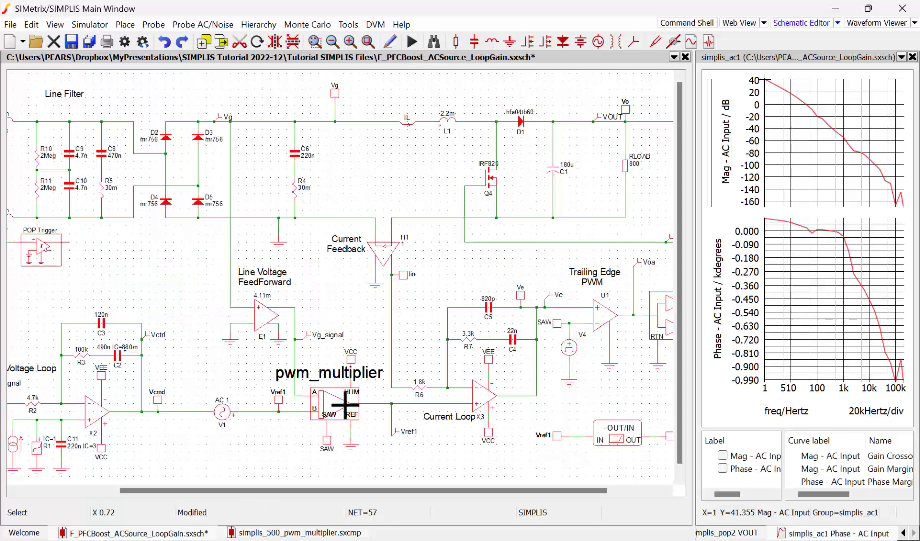
- Zoom to fit the PFC boost schematic and give the Bode plot pane slightly more width
click(55, 25)
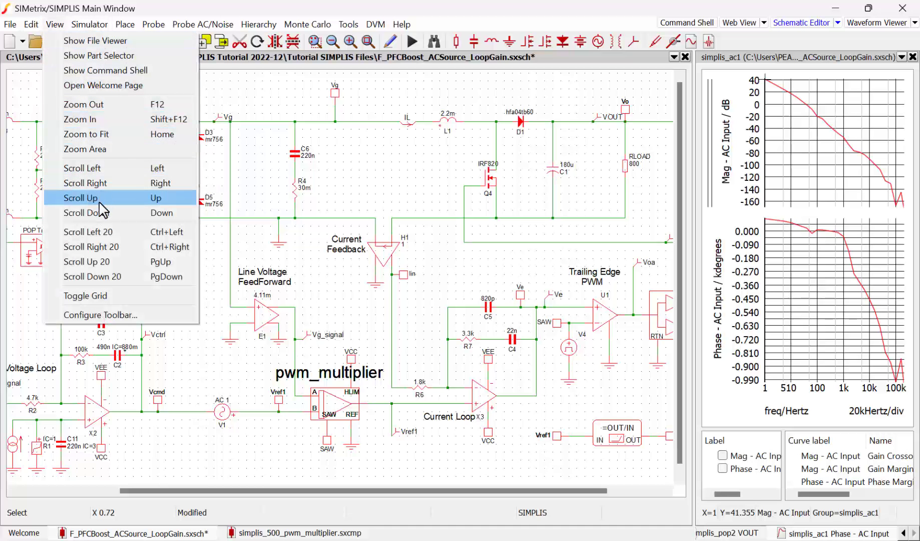
click(95, 134)
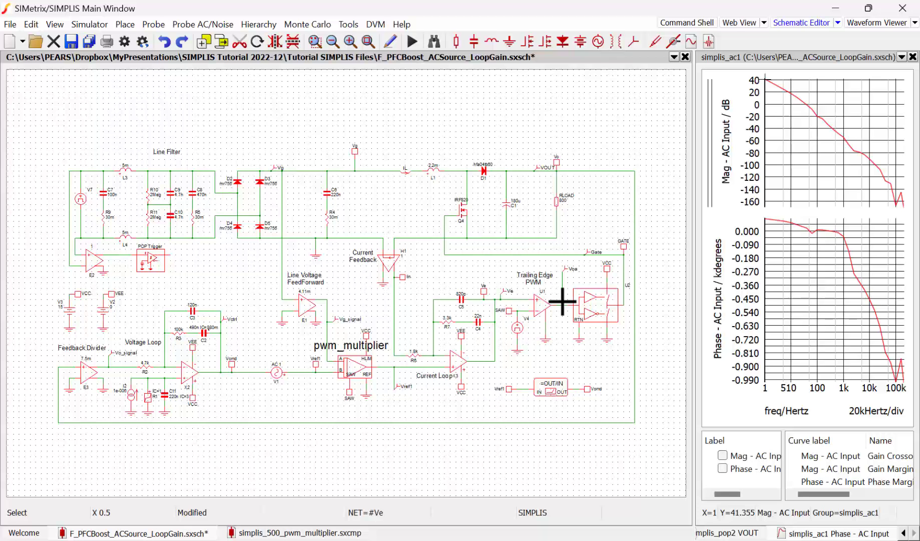
drag(694, 278, 652, 280)
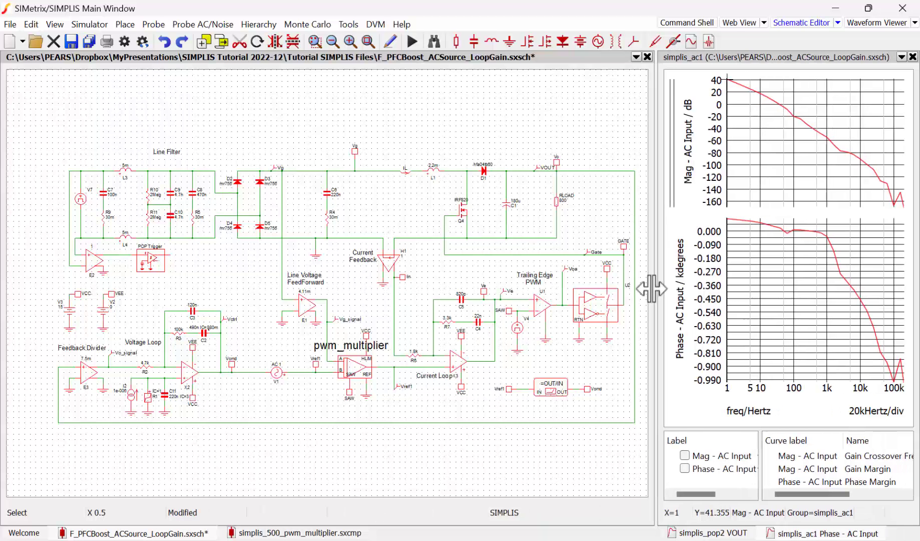